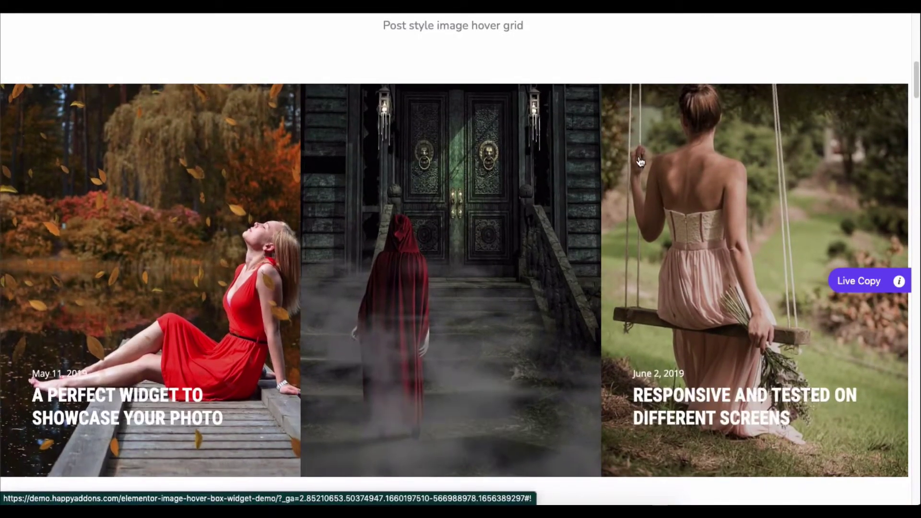
Scroll through the Image Hover Box demo page to the empty Design sections and back
scroll(828, 156, "down", 4)
scroll(831, 159, "down", 8)
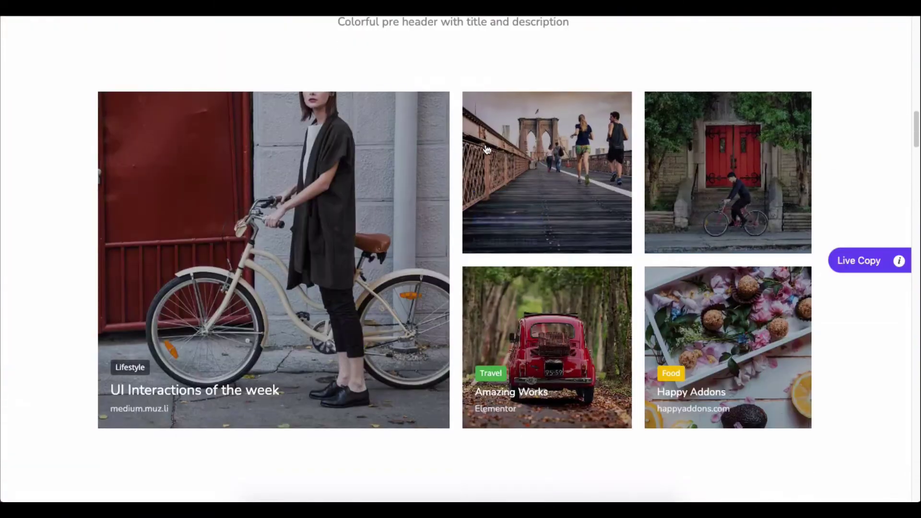
scroll(837, 305, "down", 5)
scroll(853, 300, "down", 4)
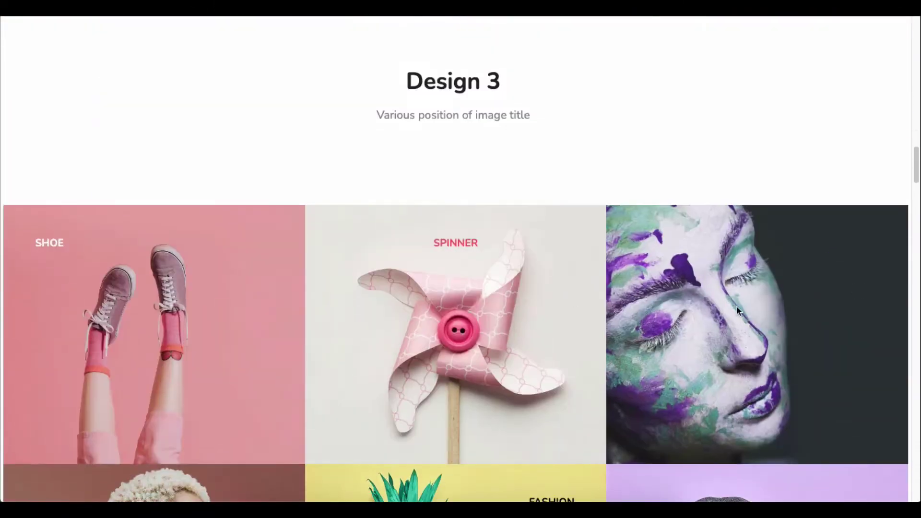
scroll(255, 293, "down", 3)
scroll(572, 399, "down", 4)
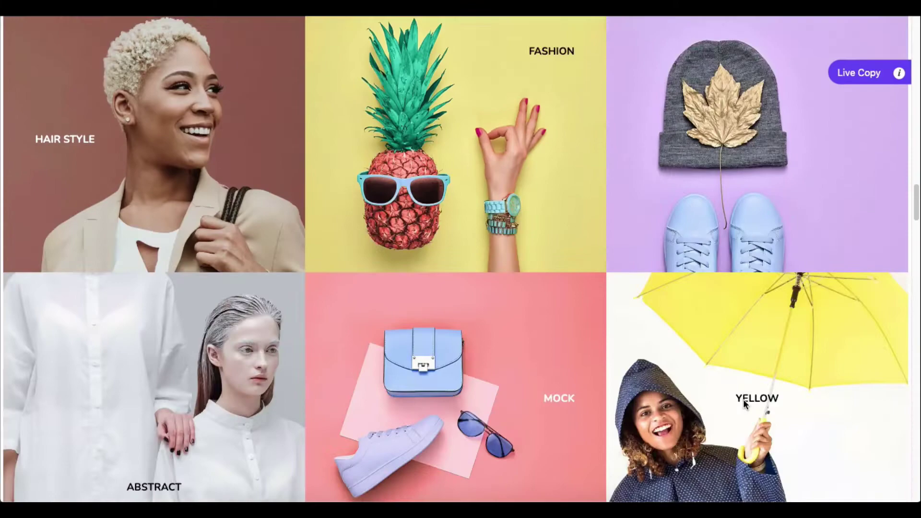
scroll(733, 382, "down", 5)
scroll(733, 382, "down", 3)
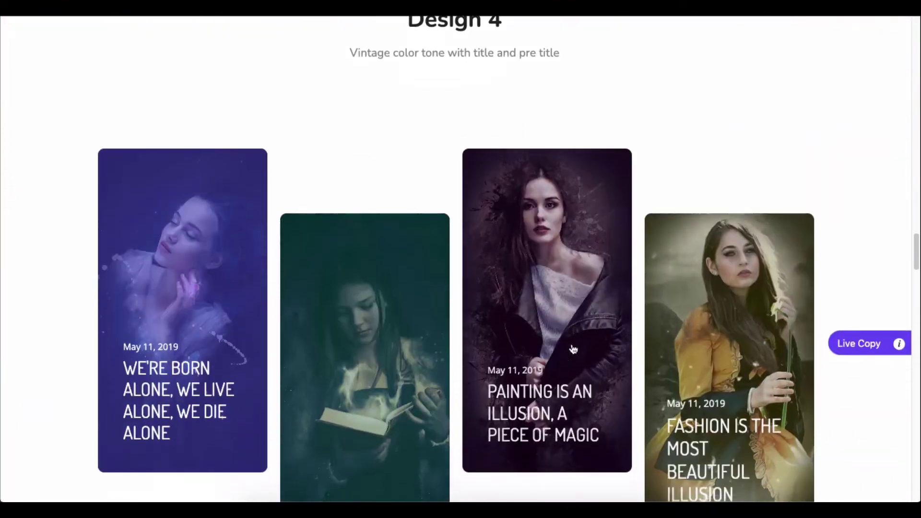
scroll(745, 342, "down", 10)
scroll(745, 343, "down", 1)
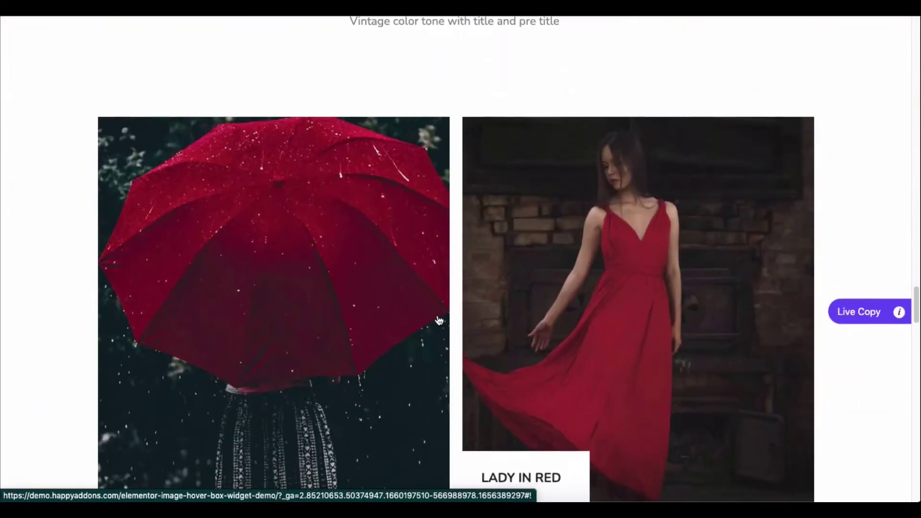
scroll(817, 318, "down", 5)
scroll(772, 321, "down", 5)
scroll(772, 322, "down", 4)
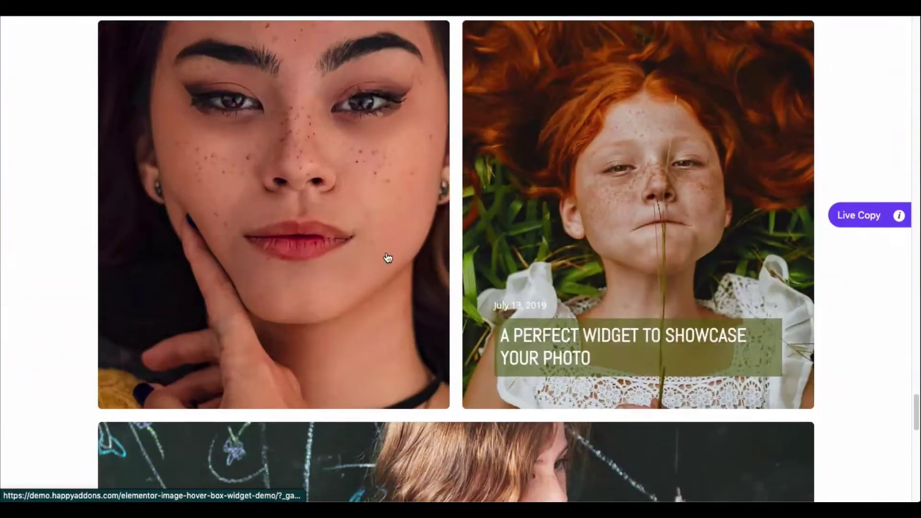
scroll(650, 283, "down", 6)
scroll(651, 283, "down", 2)
scroll(651, 283, "up", 2)
scroll(652, 283, "up", 5)
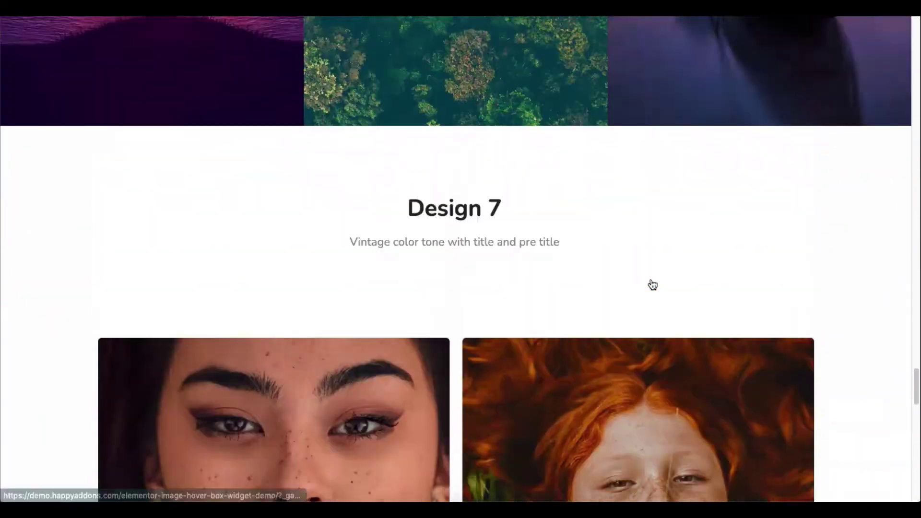
scroll(653, 283, "up", 5)
scroll(653, 283, "up", 5)
scroll(652, 283, "up", 6)
scroll(652, 284, "up", 5)
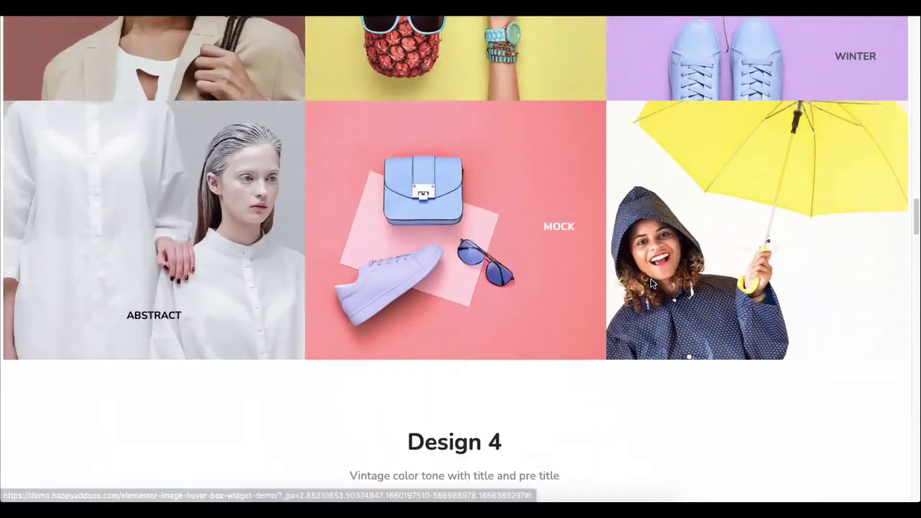
scroll(653, 284, "up", 5)
scroll(653, 284, "up", 5)
scroll(653, 284, "up", 5)
scroll(652, 284, "up", 5)
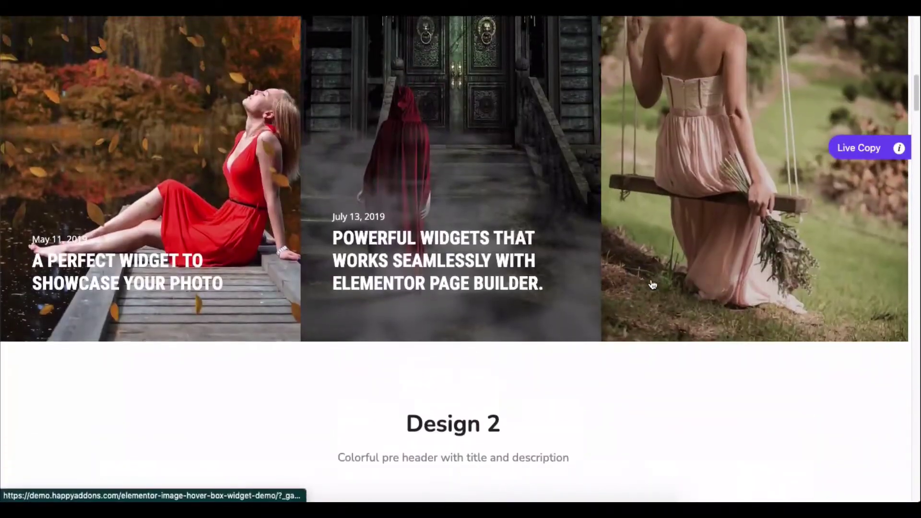
scroll(653, 284, "up", 4)
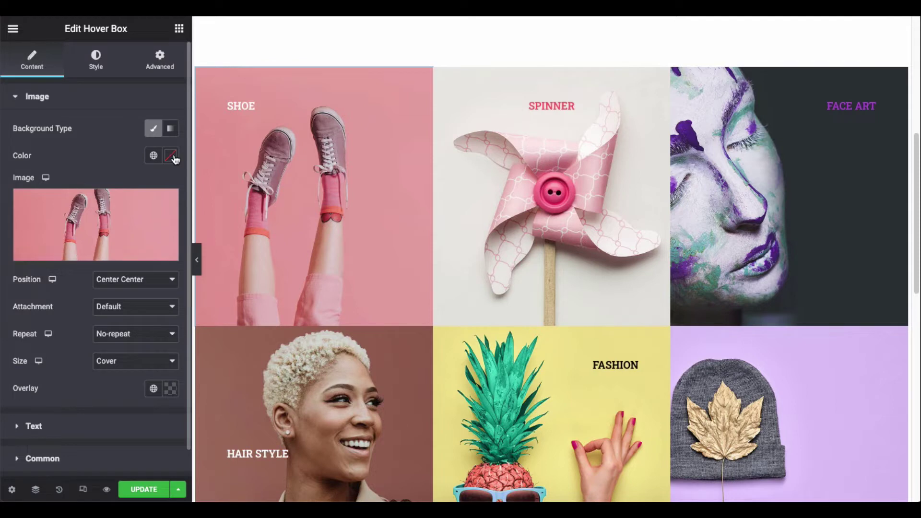
Expand the Text and content position options, then collapse the layout panel
left_click(131, 420)
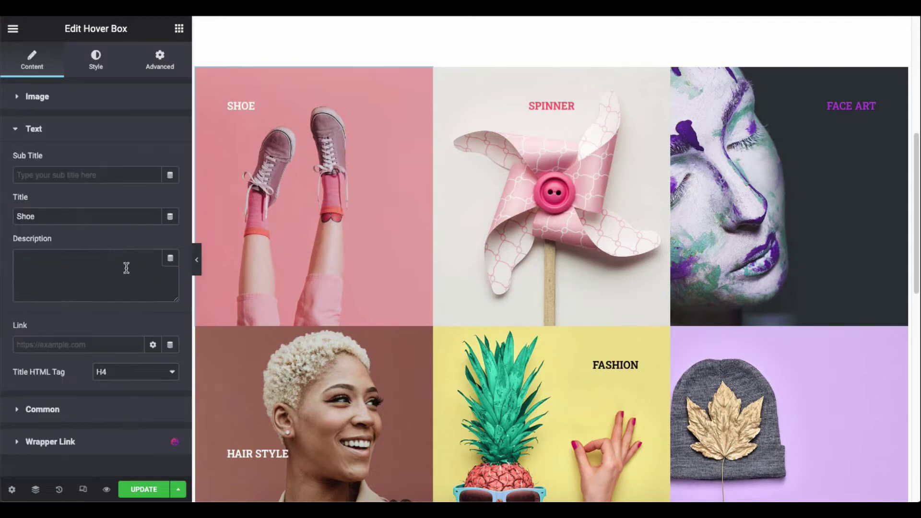
left_click(106, 416)
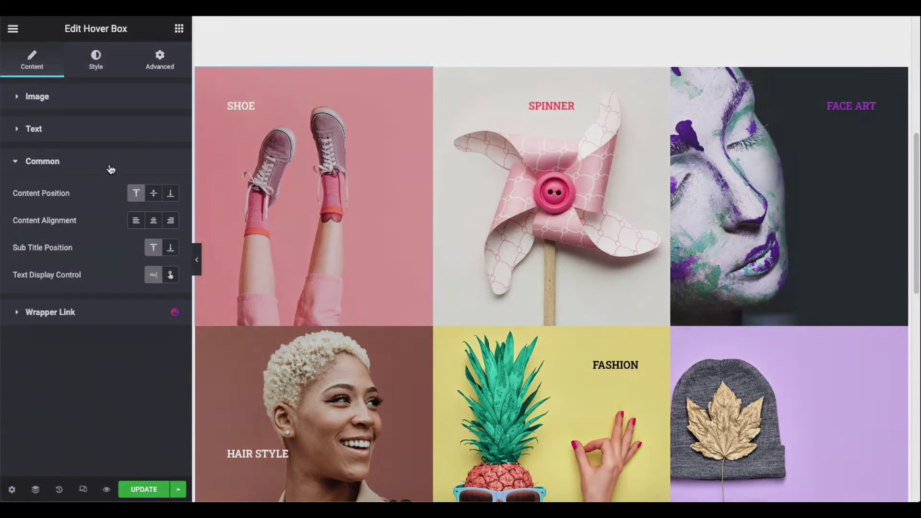
left_click(109, 163)
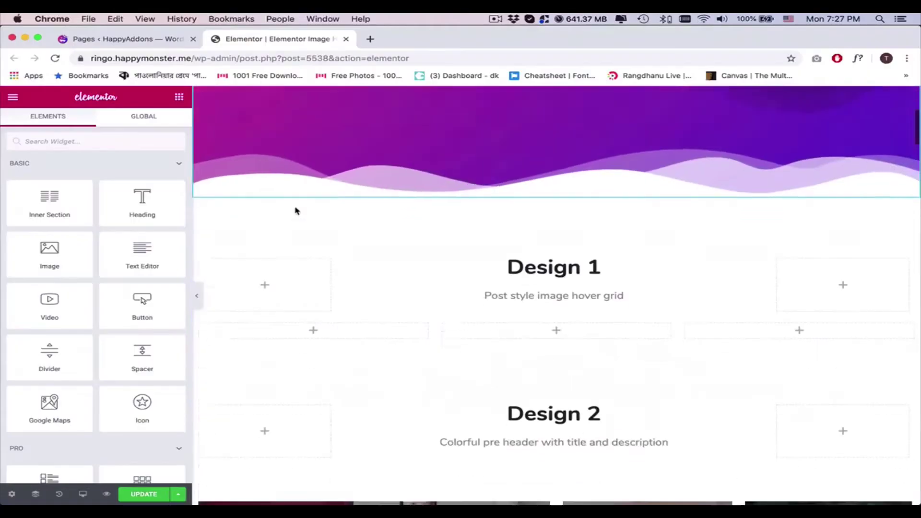
Drag the Happy Addons Hover Box widget into Design 1's middle column
scroll(269, 206, "down", 1)
scroll(131, 176, "down", 10)
scroll(131, 177, "down", 5)
scroll(131, 176, "down", 5)
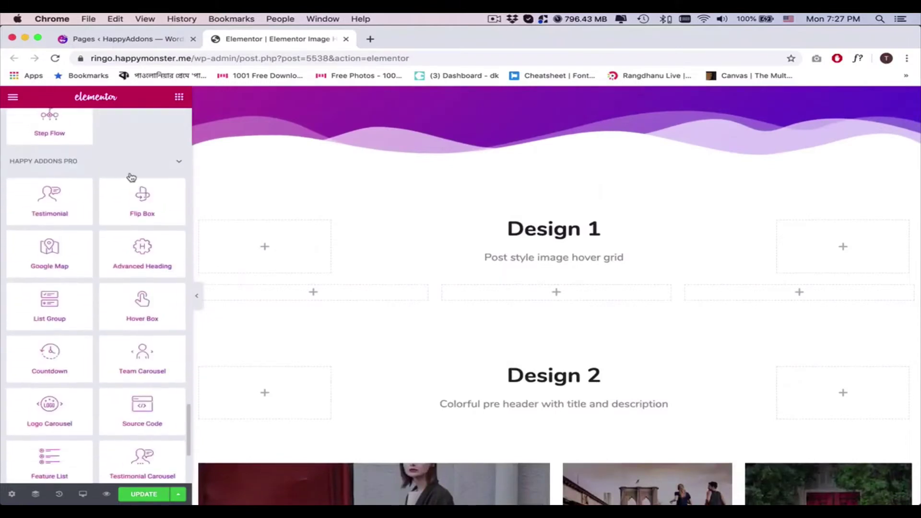
scroll(131, 177, "down", 3)
mouse_move(142, 169)
left_mouse_down()
mouse_move(555, 293)
mouse_move(527, 288)
left_mouse_up()
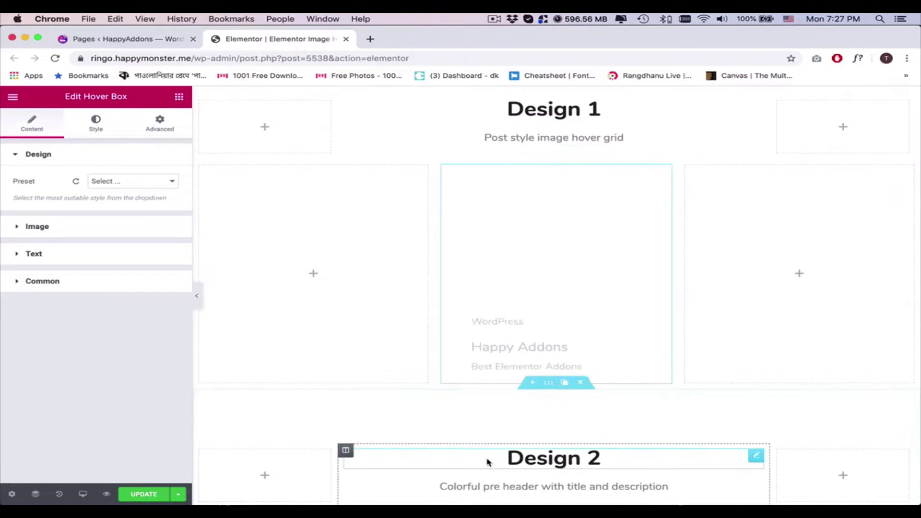
Give the hover box a Classic background of the woman-in-yellow photo, sized to Cover
left_click(52, 227)
left_click(137, 211)
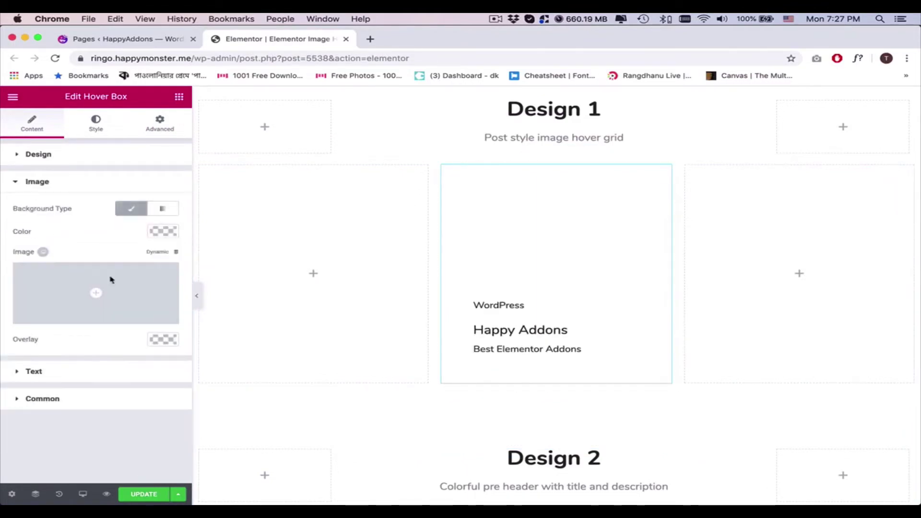
left_click(102, 289)
scroll(536, 317, "down", 10)
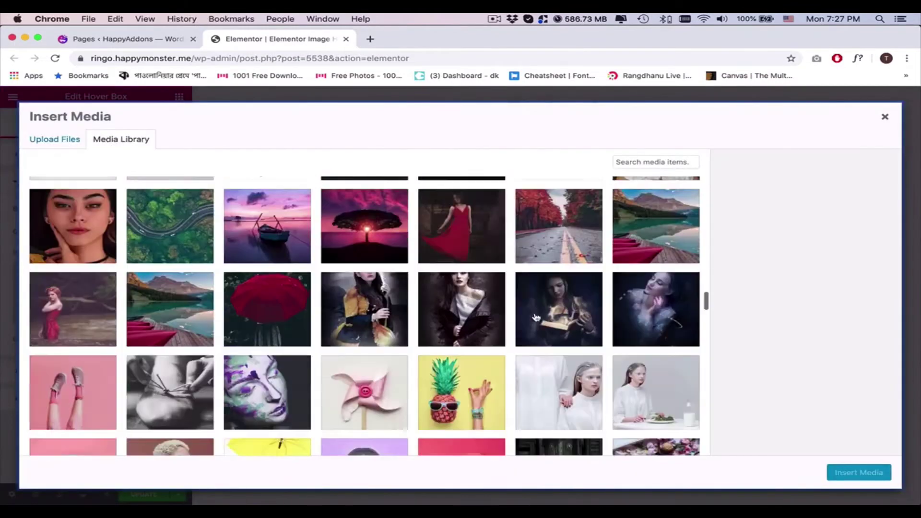
left_click(364, 286)
left_click(844, 474)
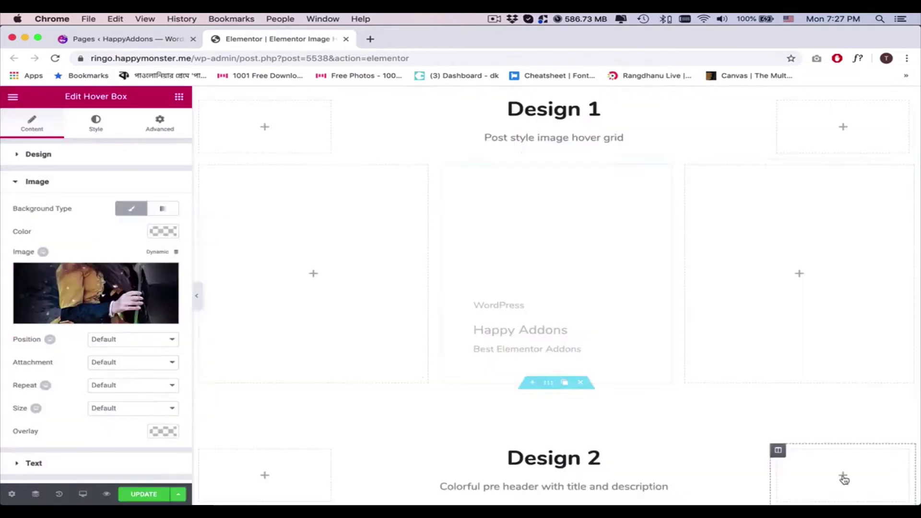
left_click(120, 408)
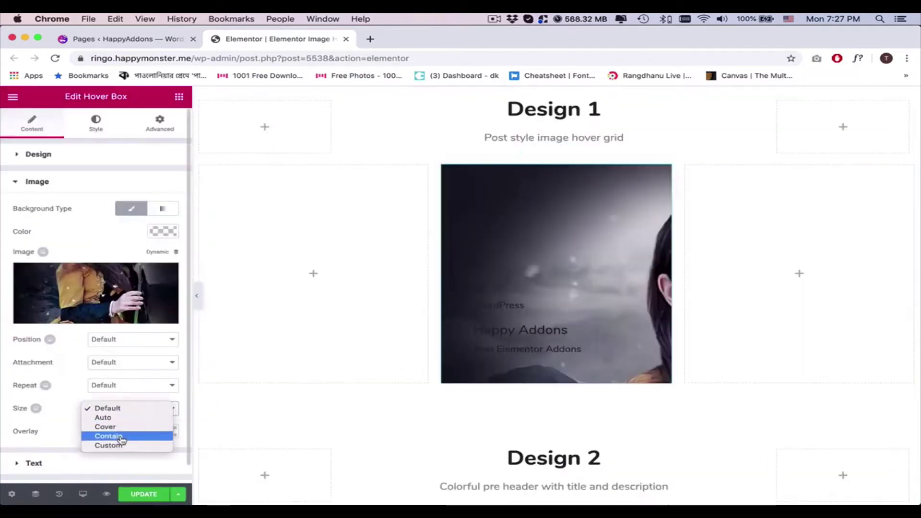
left_click(120, 427)
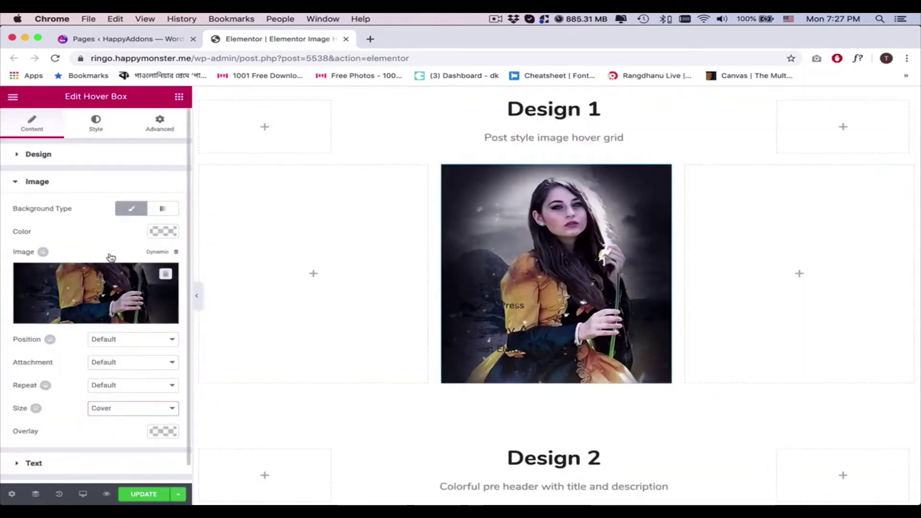
Set the hover box's Box Height to 600 in the Style tab
left_click(95, 127)
left_click_drag(16, 198, 46, 196)
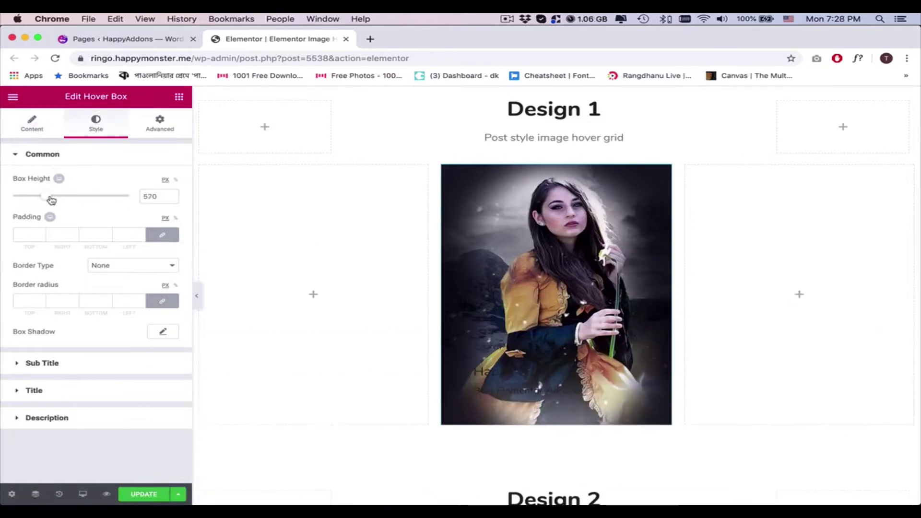
type("600")
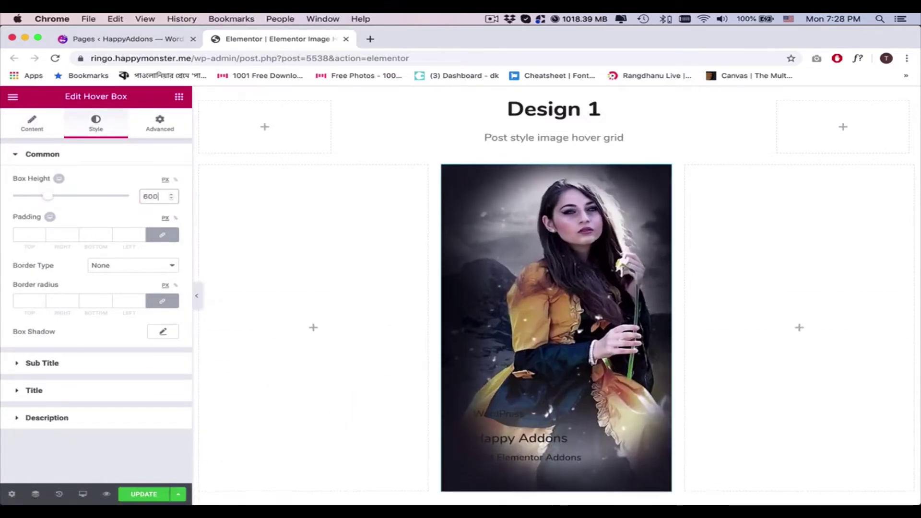
scroll(671, 444, "down", 1)
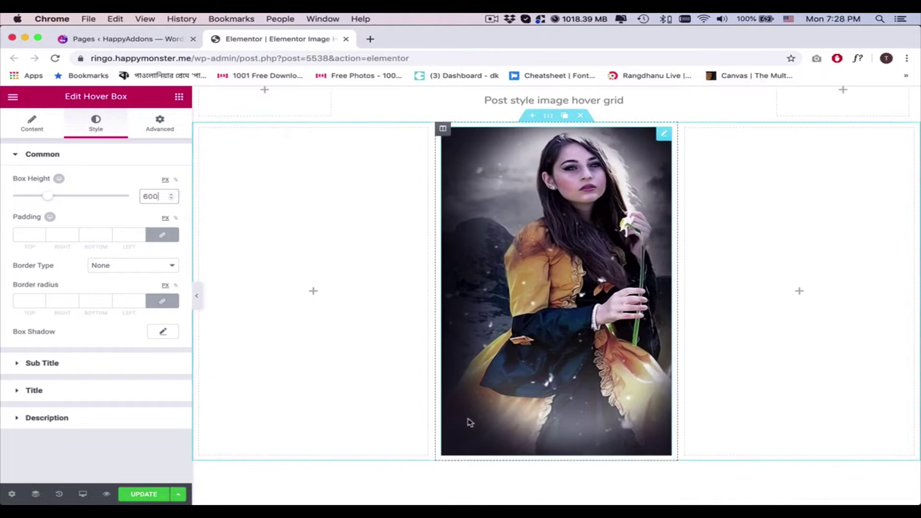
Type '13 Septemer' into the hover box's Sub Title field in the Text section
left_click(46, 127)
left_click(72, 254)
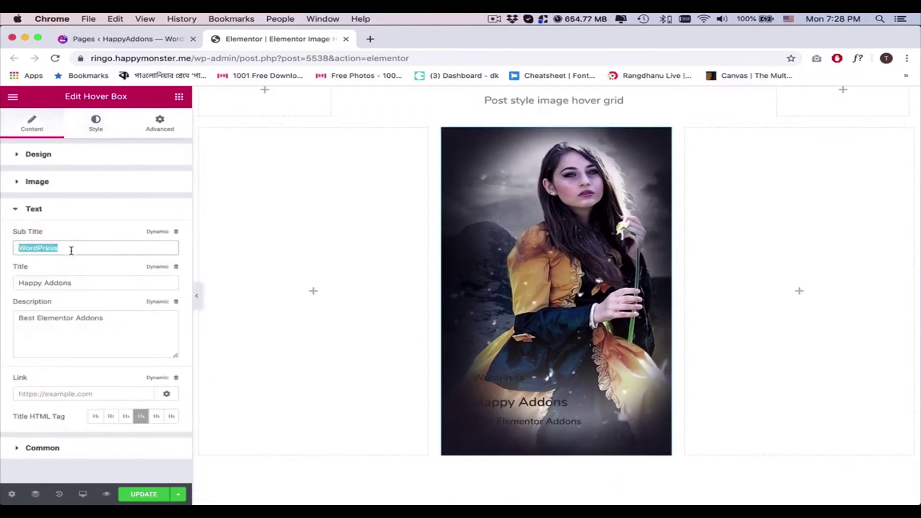
type("13 Septeme")
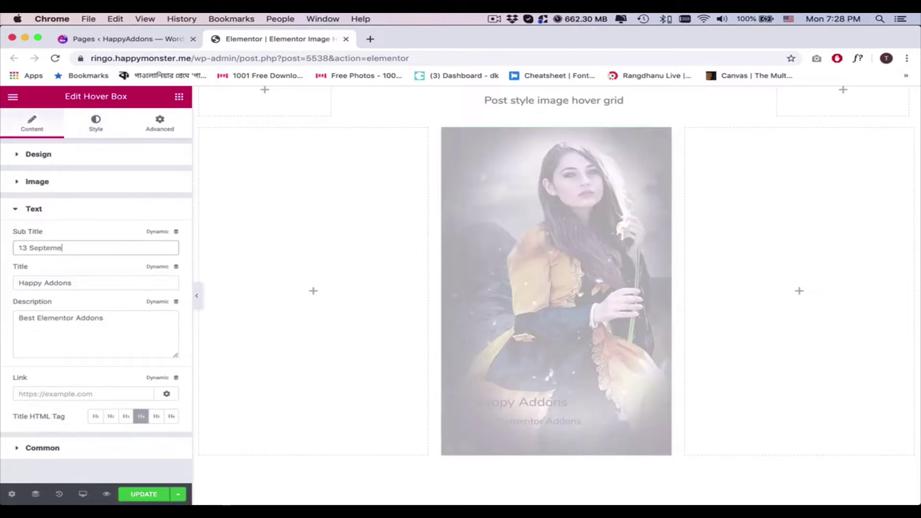
type("r 2019")
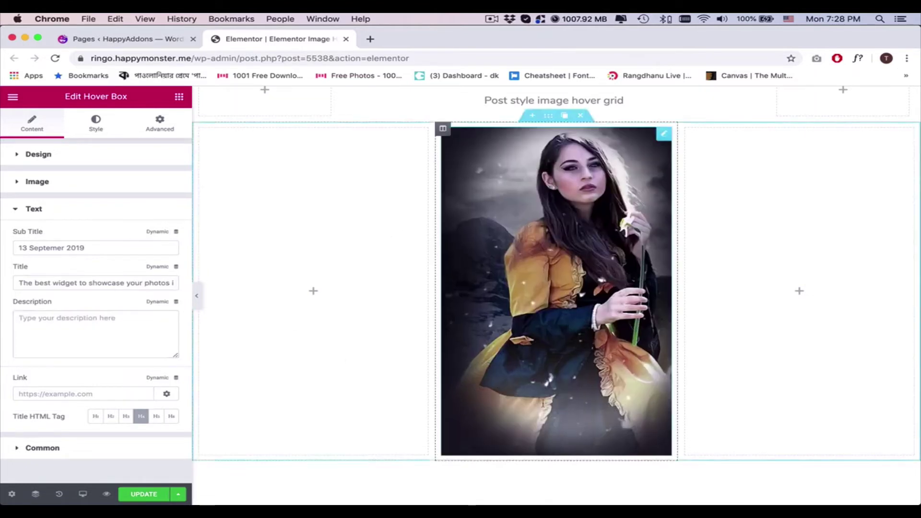
Make the hover box sub title and title colours white
left_click(65, 454)
left_click(96, 126)
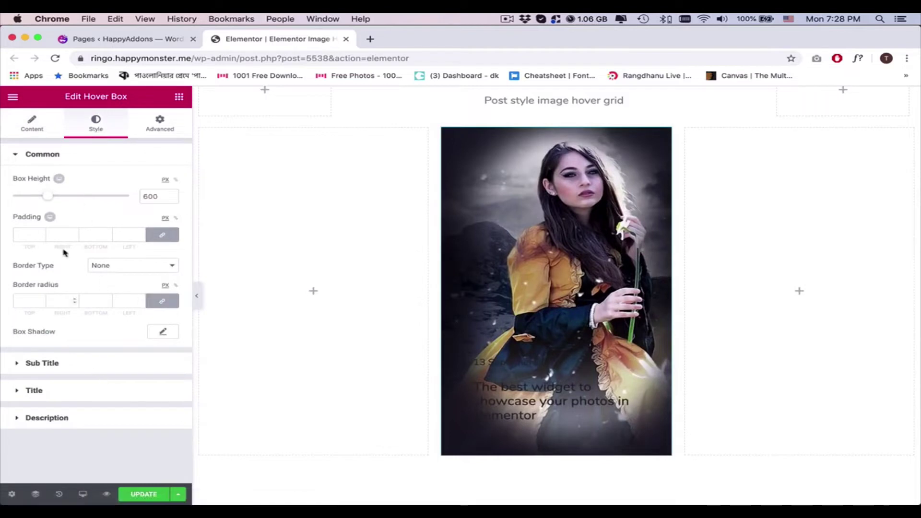
left_click(66, 374)
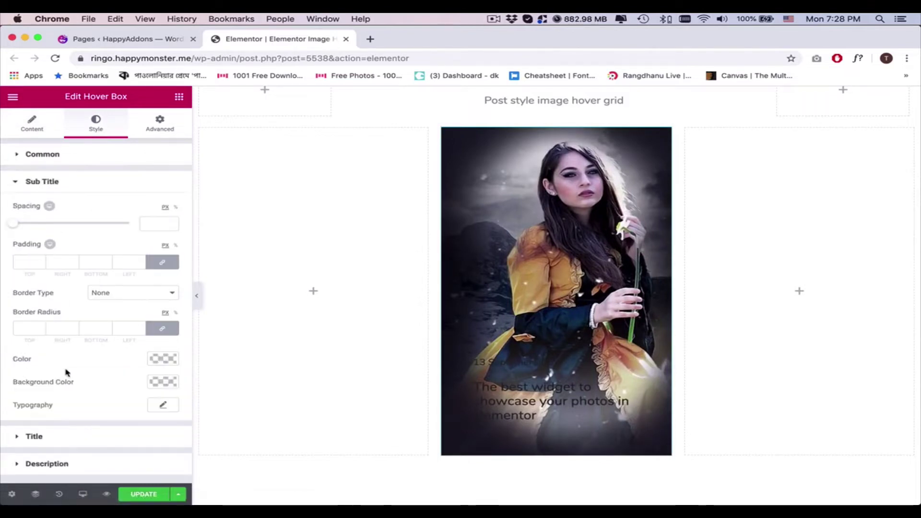
left_click(160, 360)
left_click(134, 467)
left_click(63, 239)
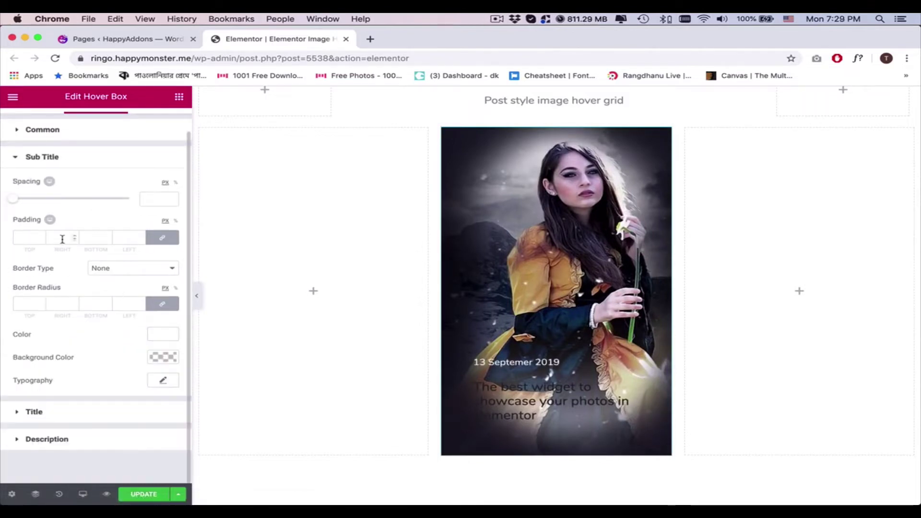
left_click(57, 162)
left_click(34, 208)
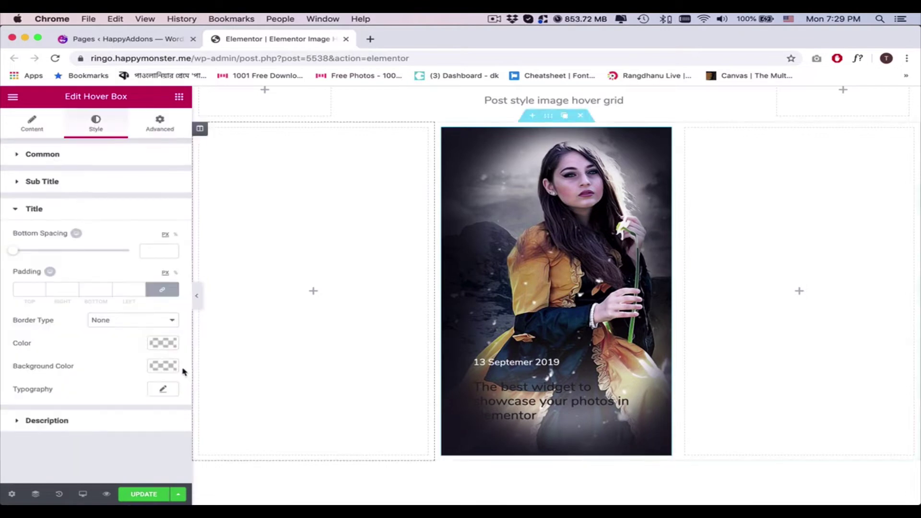
left_click(161, 341)
left_click(132, 464)
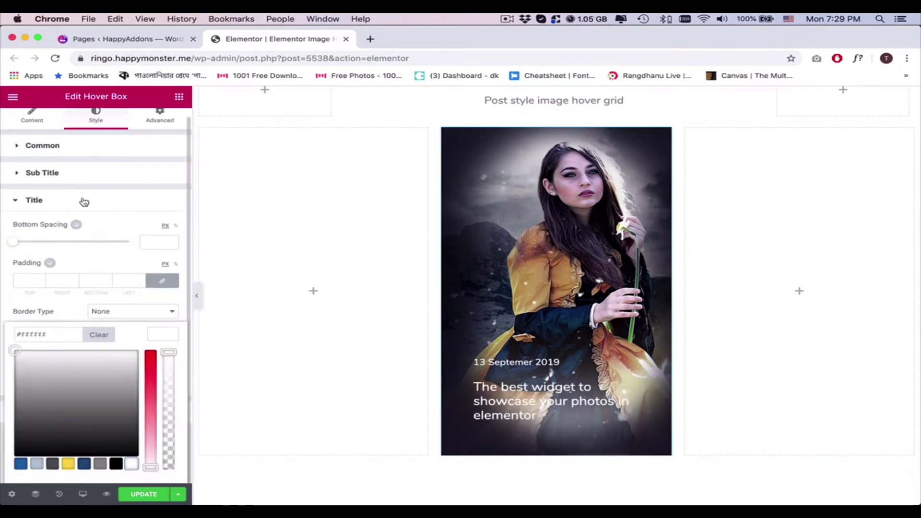
left_click(64, 213)
Set the title typography to Dosis, size 32, weight 500, line height 1
left_click(163, 389)
scroll(216, 397, "down", 5)
scroll(124, 405, "down", 3)
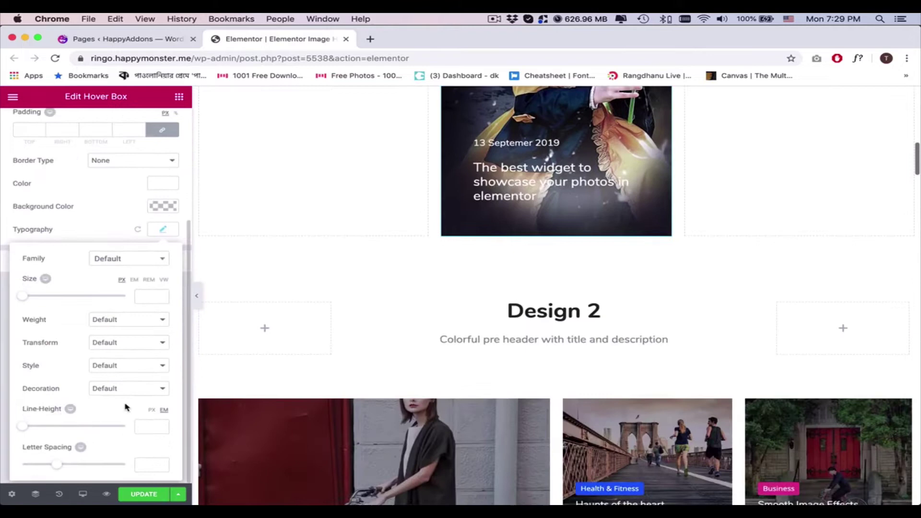
left_click(133, 265)
type("d")
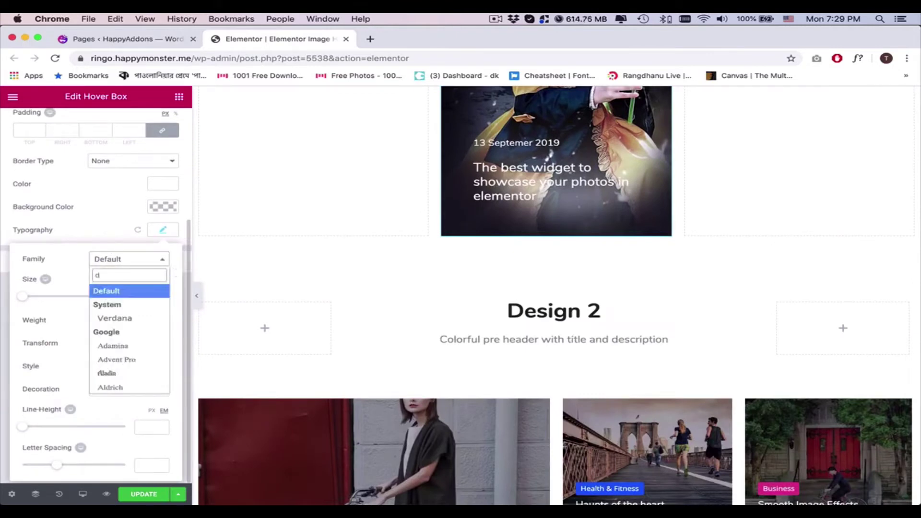
type("osis")
left_click(118, 306)
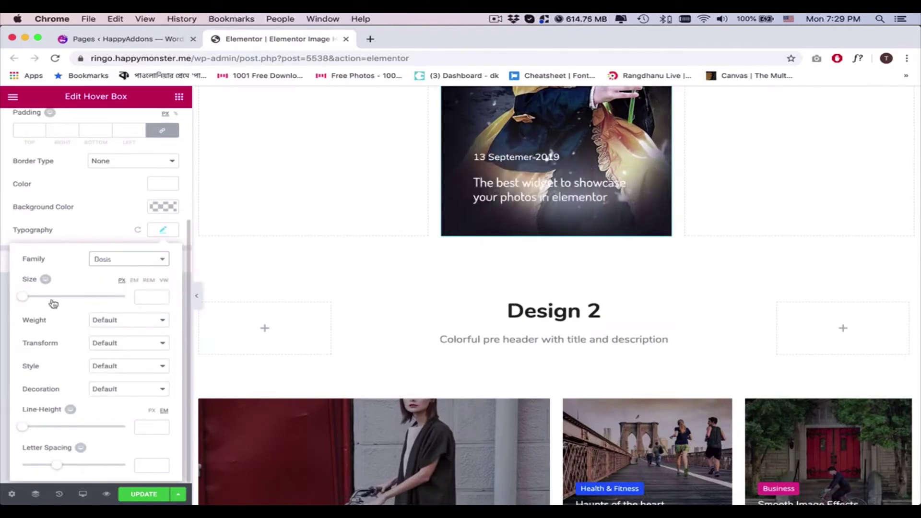
left_click_drag(36, 301, 41, 299)
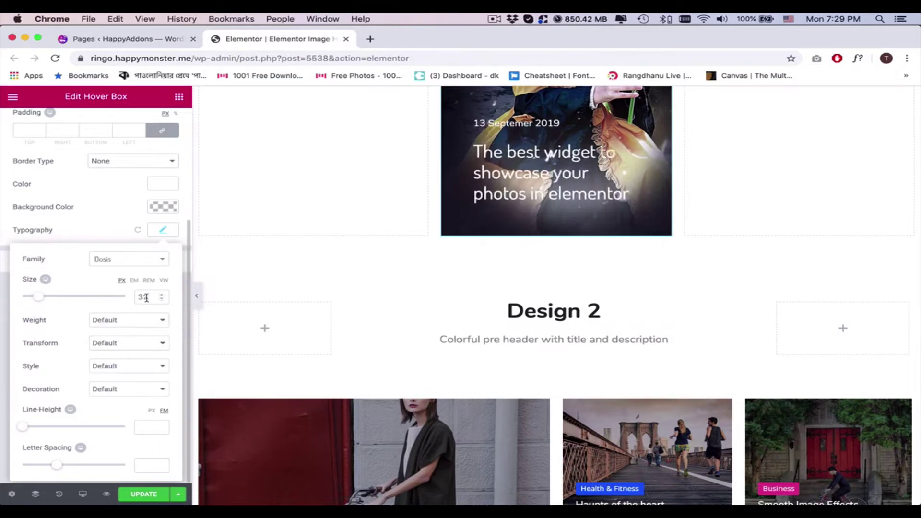
left_click(126, 325)
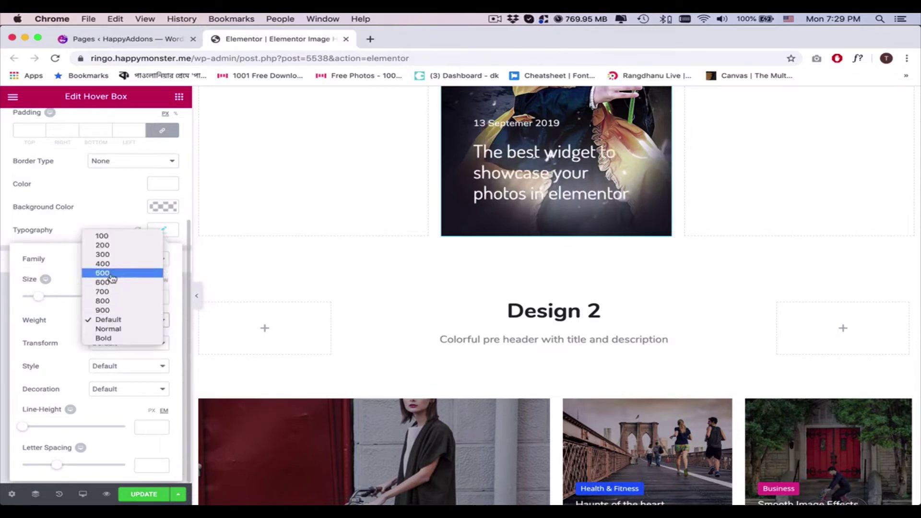
left_click(111, 274)
scroll(252, 300, "up", 3)
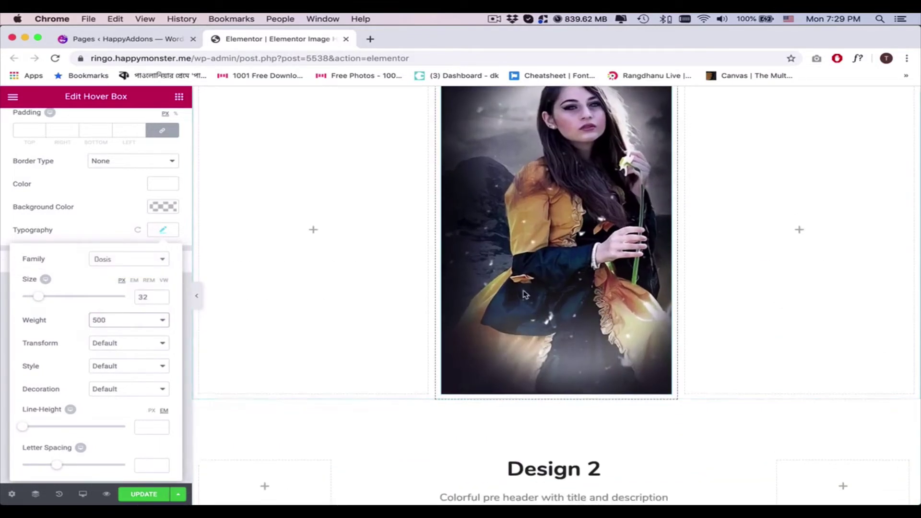
type("1")
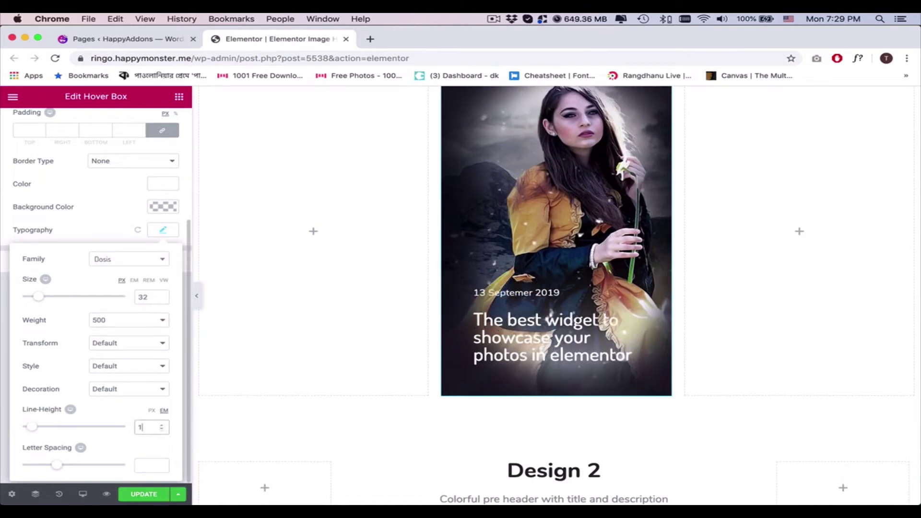
left_click(70, 230)
scroll(64, 264, "up", 5)
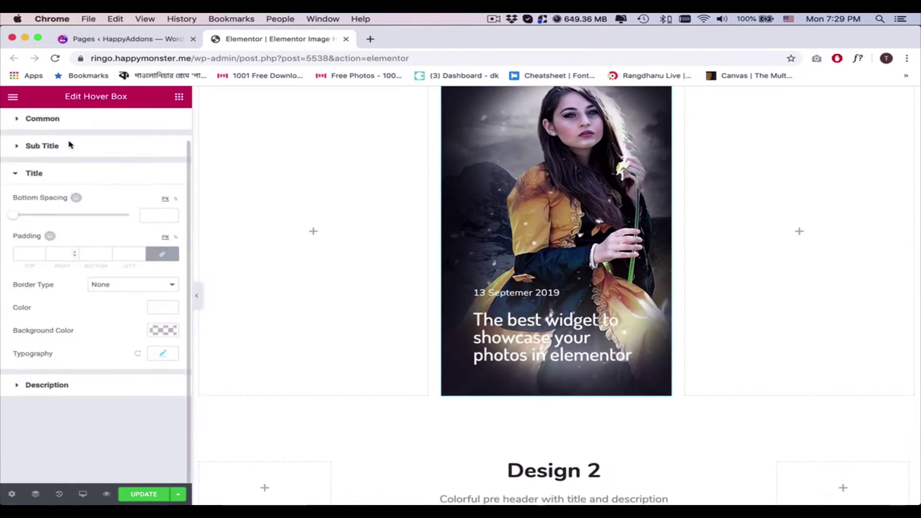
Try each content position and alignment, settling on Bottom and Left
left_click(32, 124)
left_click(72, 286)
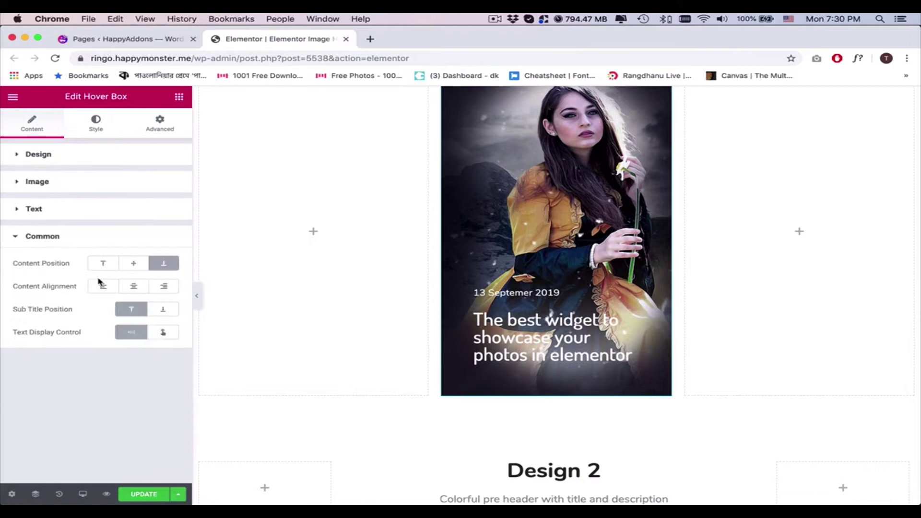
left_click(103, 265)
left_click(134, 265)
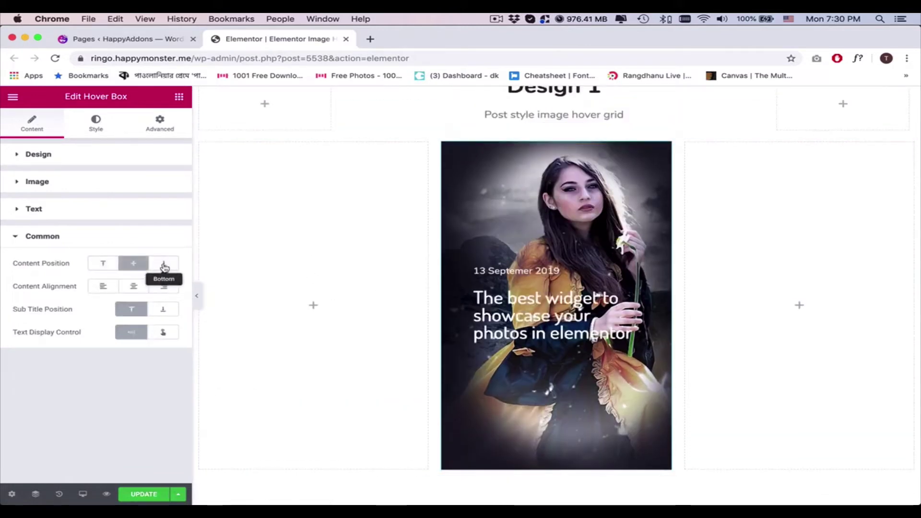
left_click(163, 265)
left_click(134, 286)
left_click(166, 288)
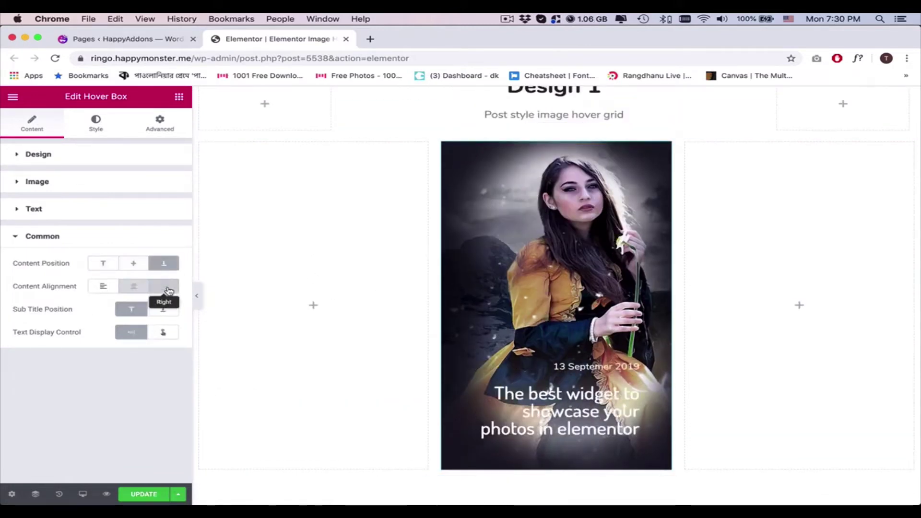
left_click(99, 288)
Try sub title position and hover-only display, keeping the date above an always-visible title
left_click(163, 311)
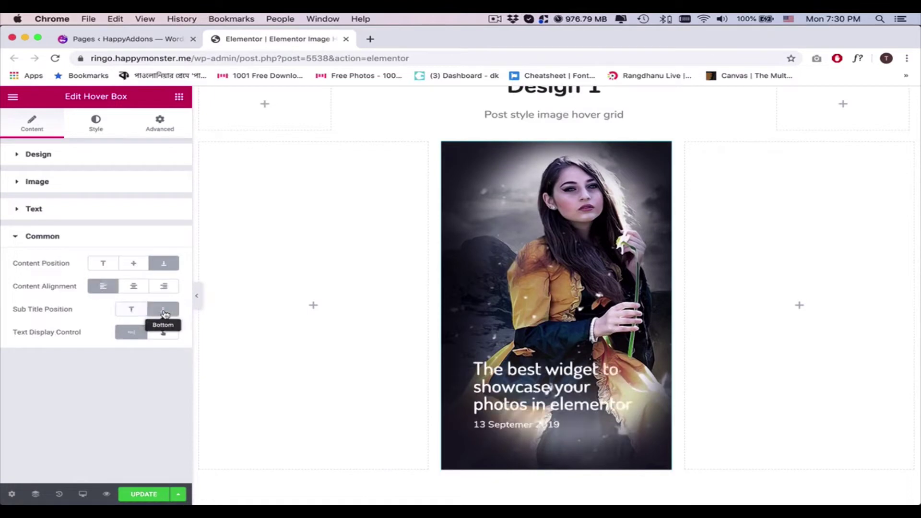
left_click(136, 313)
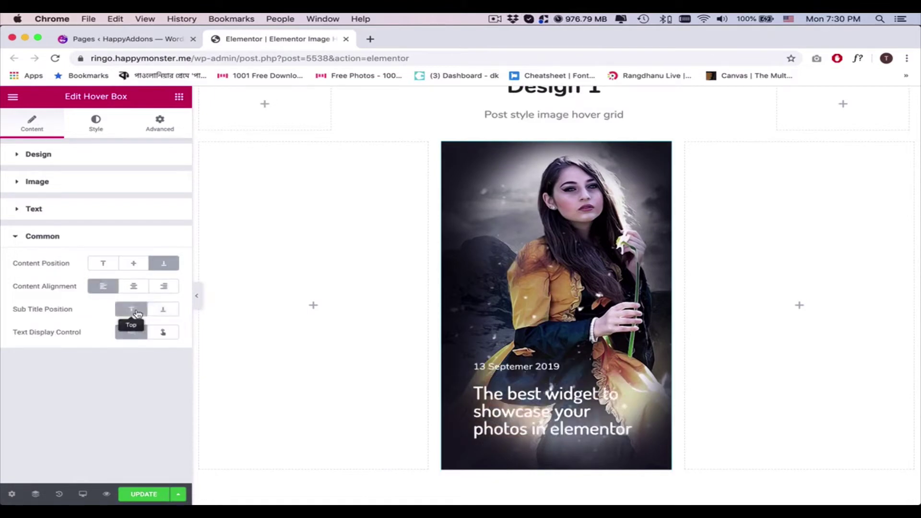
left_click(160, 335)
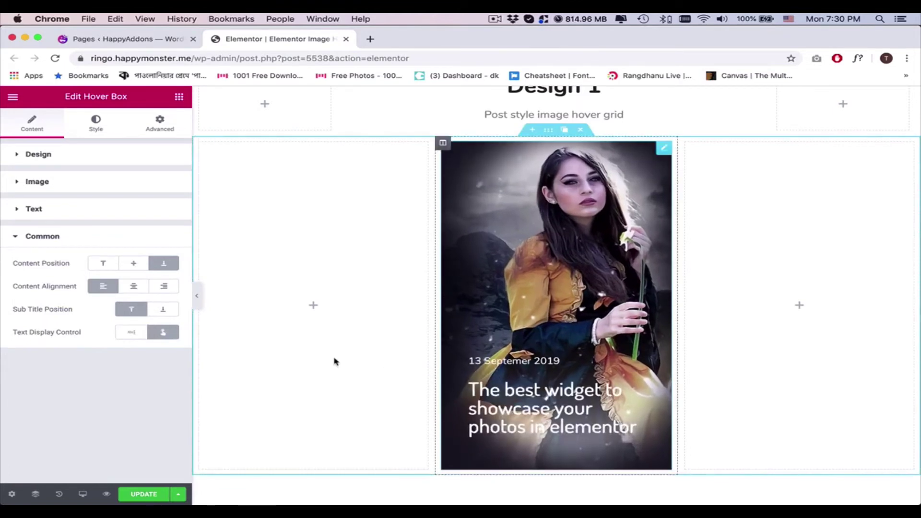
left_click(131, 333)
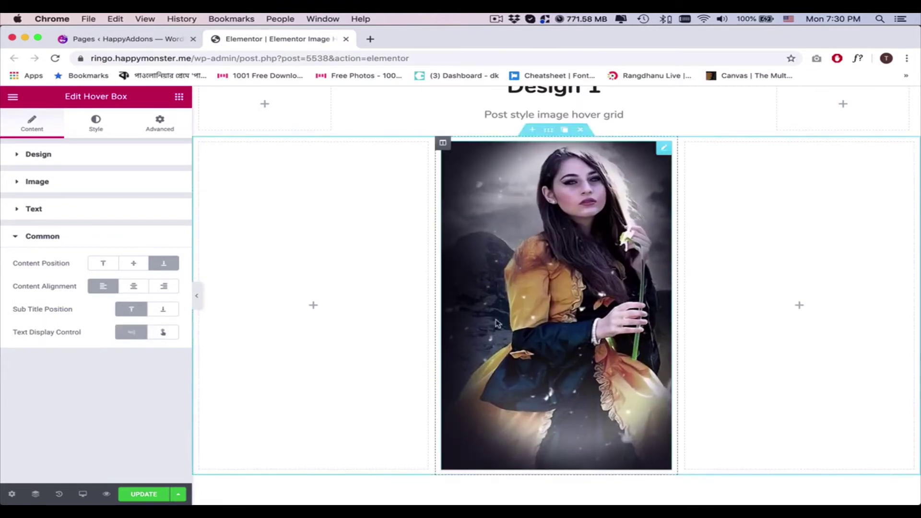
Copy the hover box card and paste it into Design 1's empty left and right columns
right_click(552, 202)
left_click(575, 248)
right_click(313, 220)
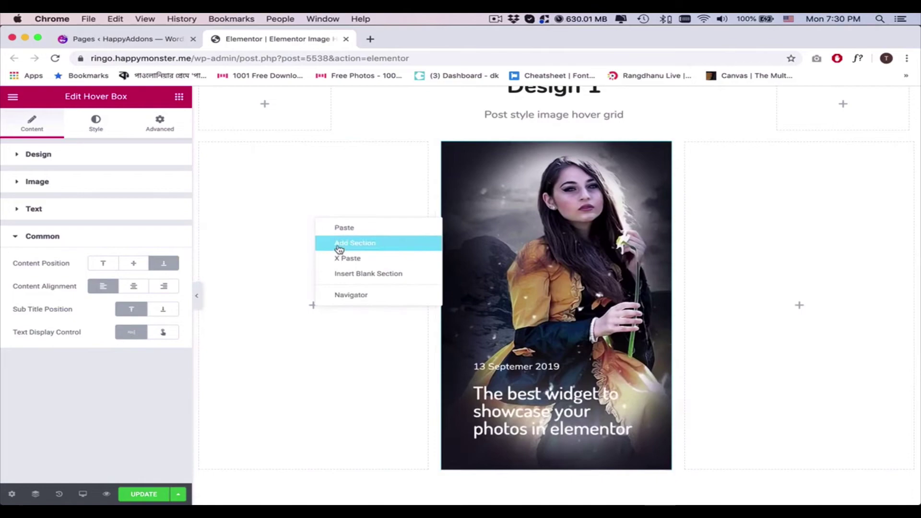
left_click(331, 225)
right_click(758, 250)
left_click(768, 257)
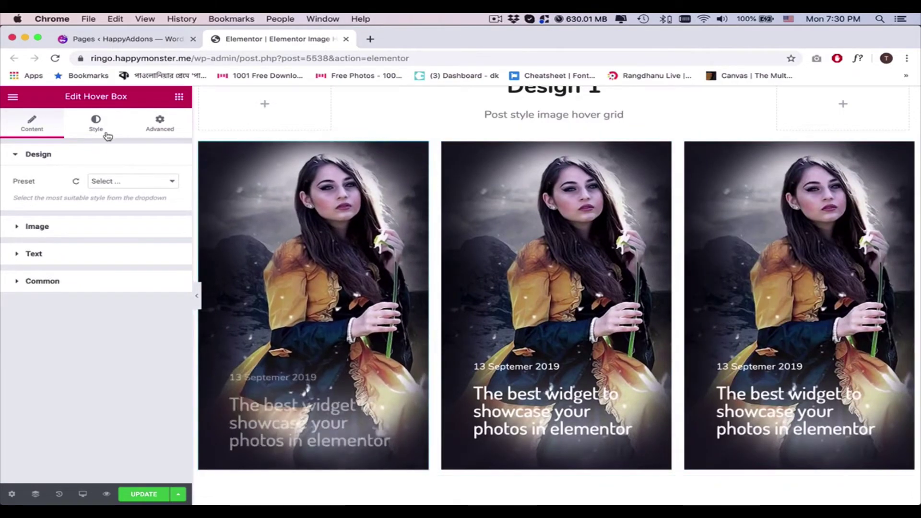
Replace the first card's image with the book-reading woman photo
left_click(70, 236)
left_click(120, 288)
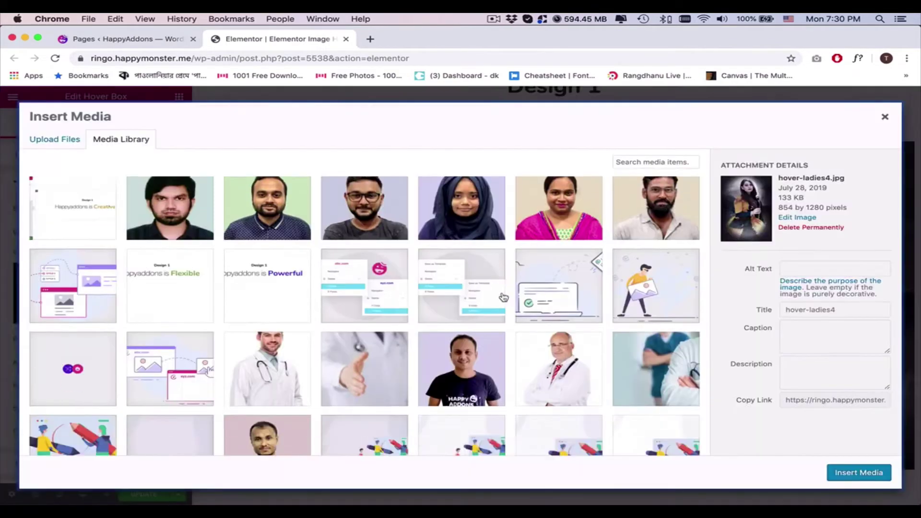
scroll(503, 297, "down", 5)
scroll(503, 297, "down", 5)
scroll(503, 297, "up", 5)
left_click(541, 295)
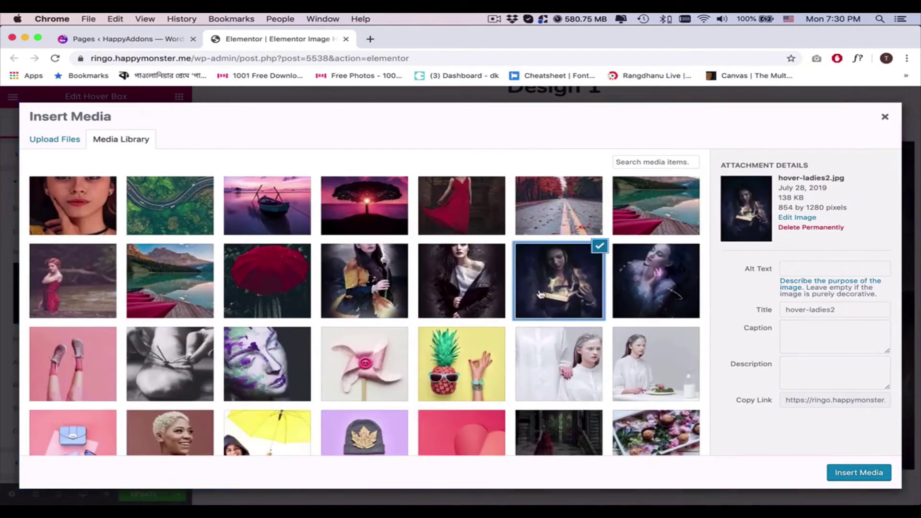
left_click(847, 474)
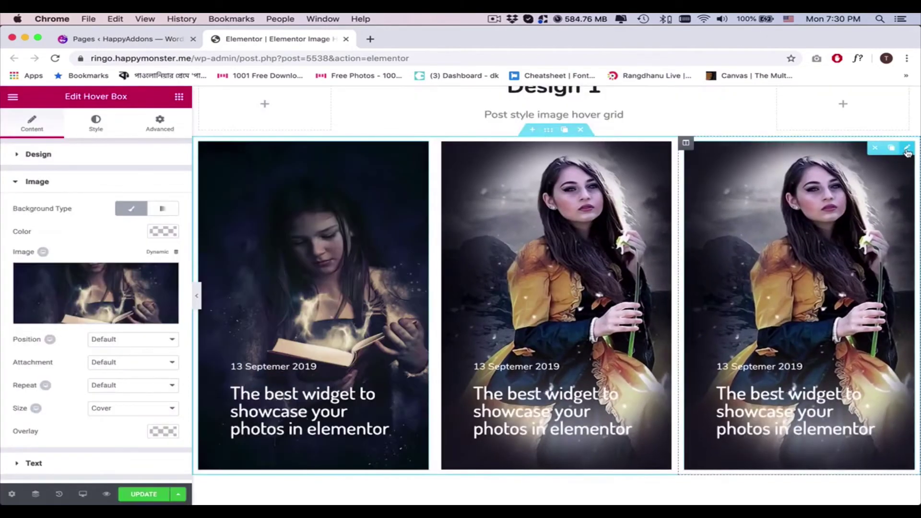
Replace the third card's image with the woman with the glowing hand photo
left_click(96, 154)
left_click(96, 228)
left_click(96, 288)
scroll(444, 313, "down", 5)
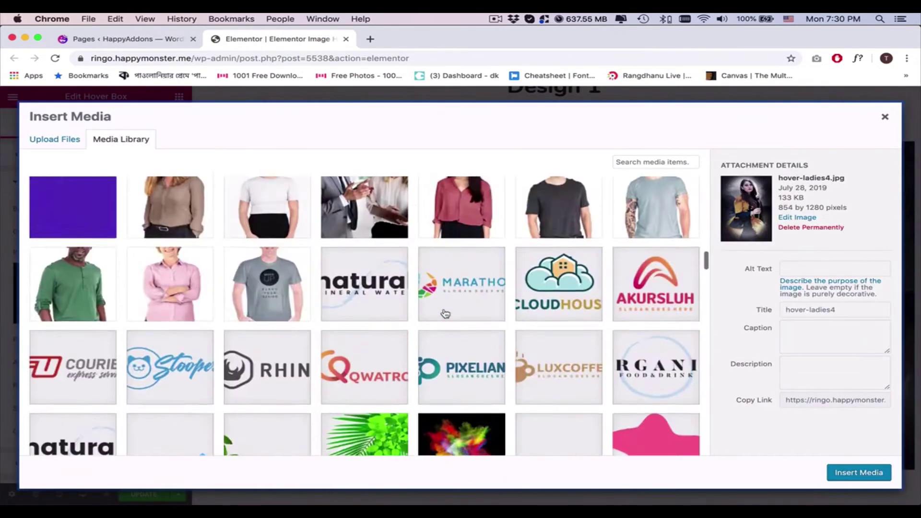
scroll(445, 314, "down", 5)
left_click(858, 472)
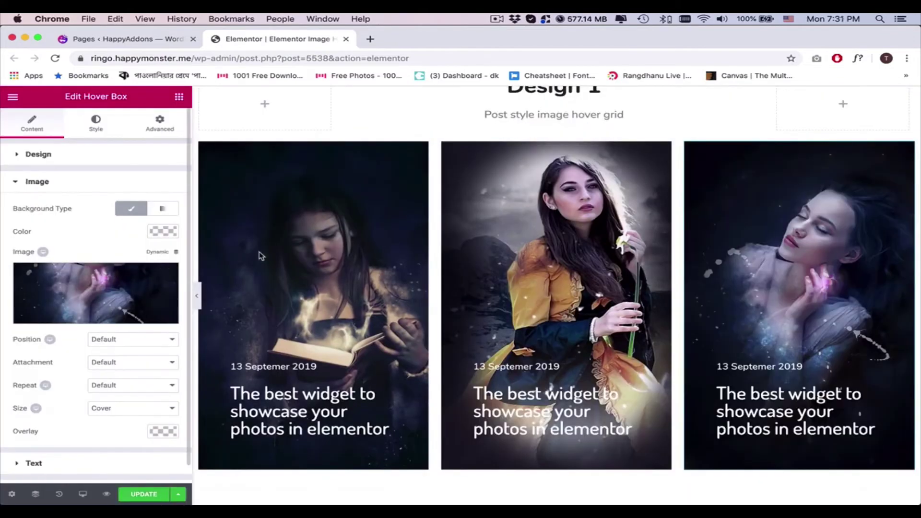
left_click(195, 295)
scroll(222, 303, "down", 2)
key("ctrl+p")
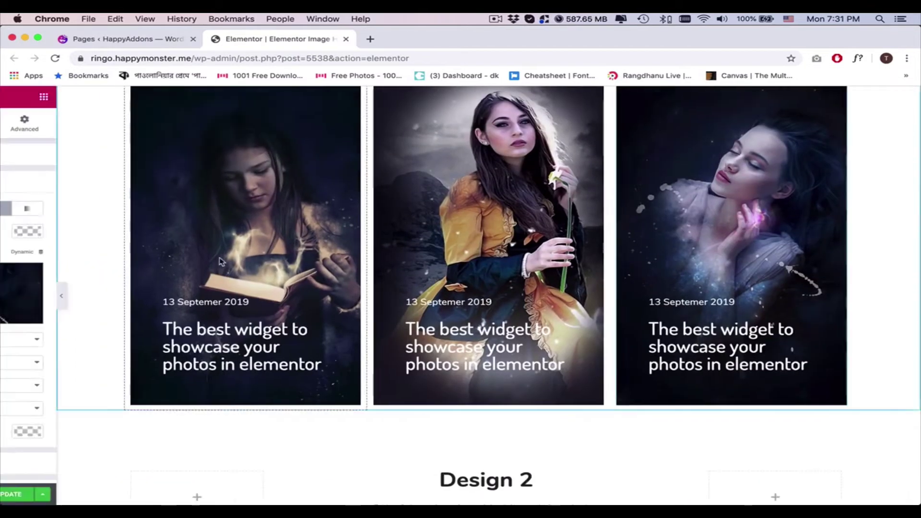
scroll(504, 150, "up", 2)
Set the cards' border radius to 10 in Style > Common
left_click(96, 123)
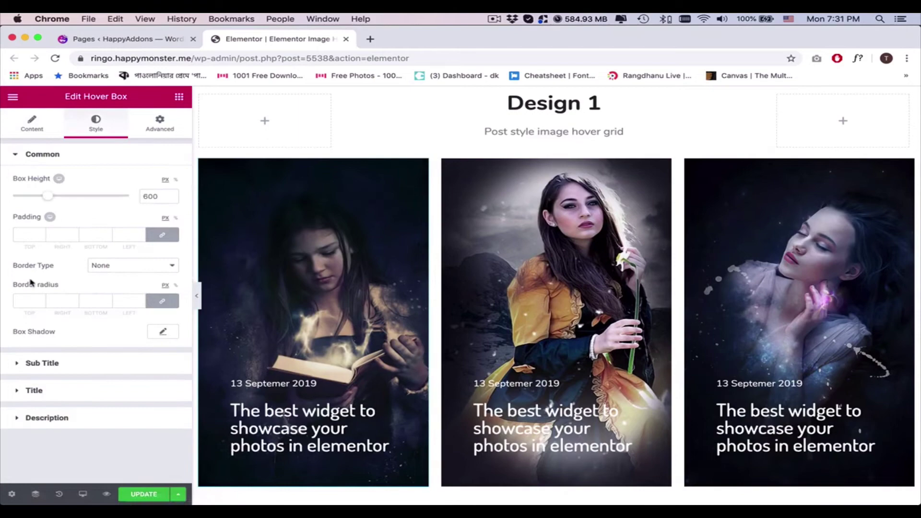
type("10")
left_click(427, 216)
key("ctrl+z")
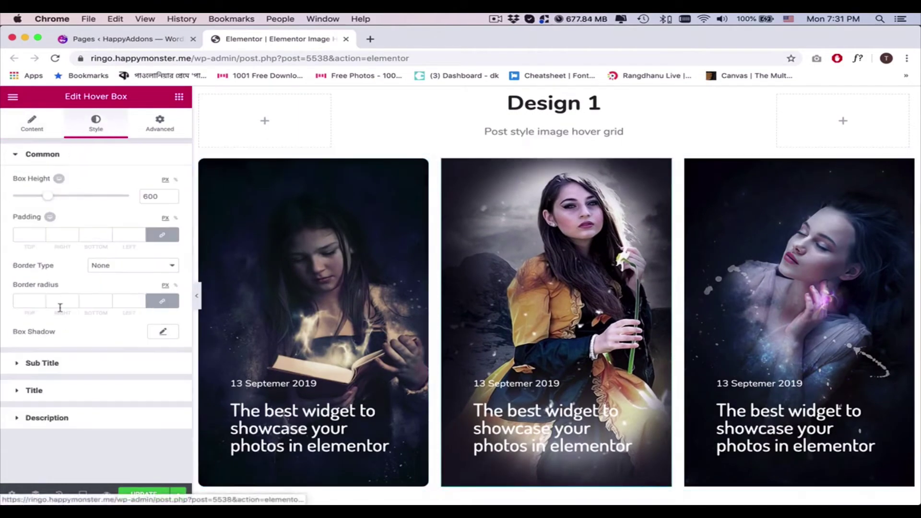
key("ctrl+z")
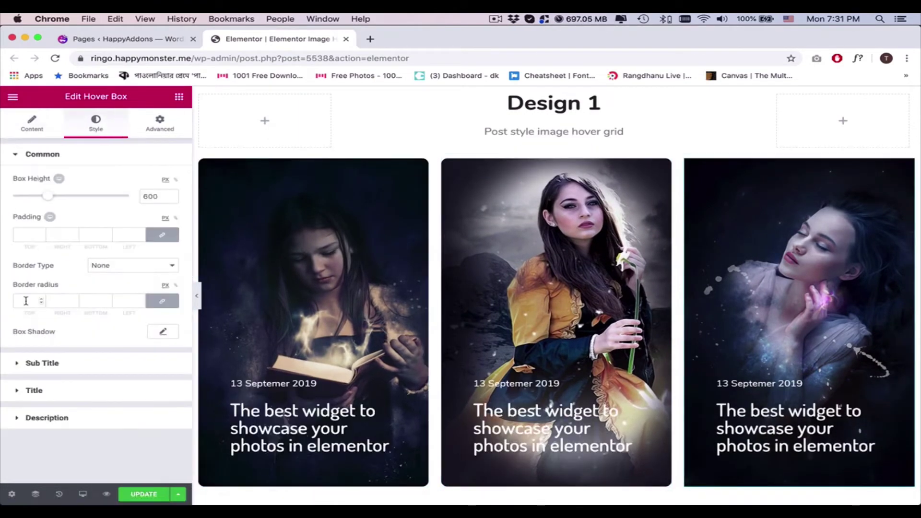
type("10")
scroll(556, 288, "down", 2)
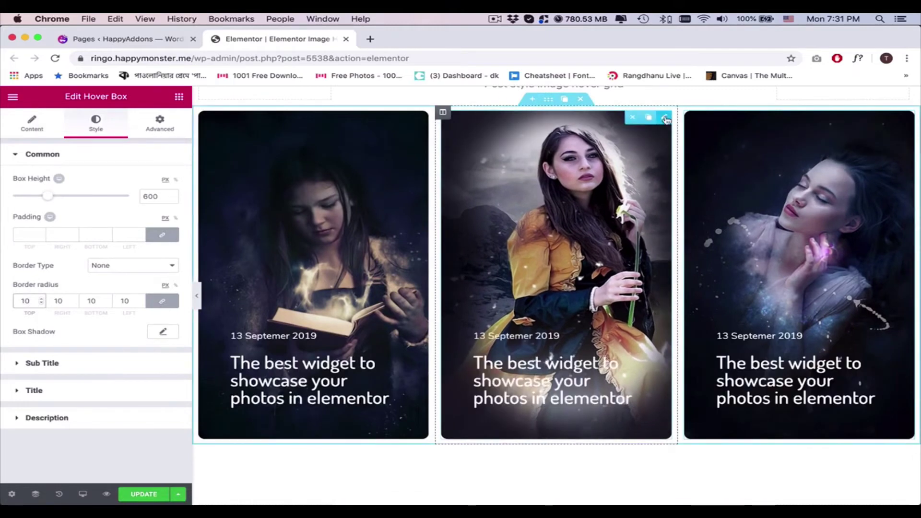
Set the middle card's content position to Middle and the third card's to Top
left_click(528, 384)
left_click(42, 281)
left_click(130, 261)
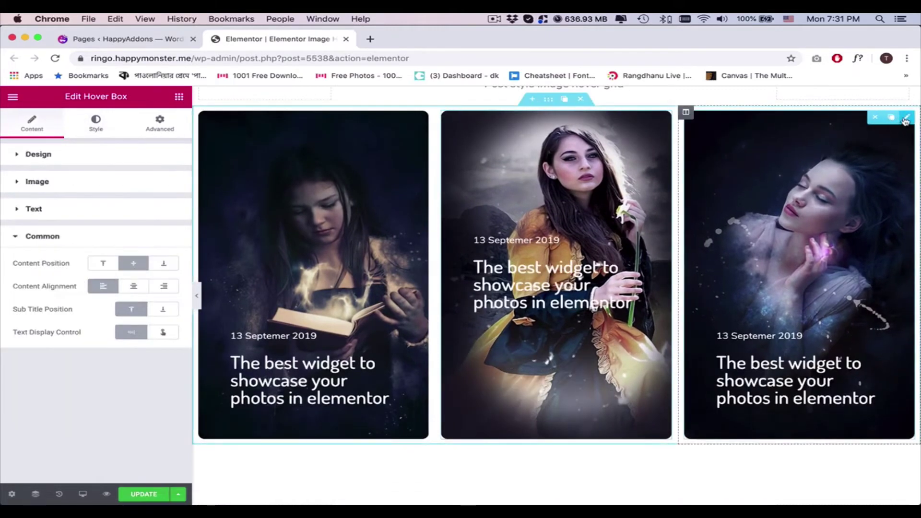
left_click(72, 281)
left_click(103, 263)
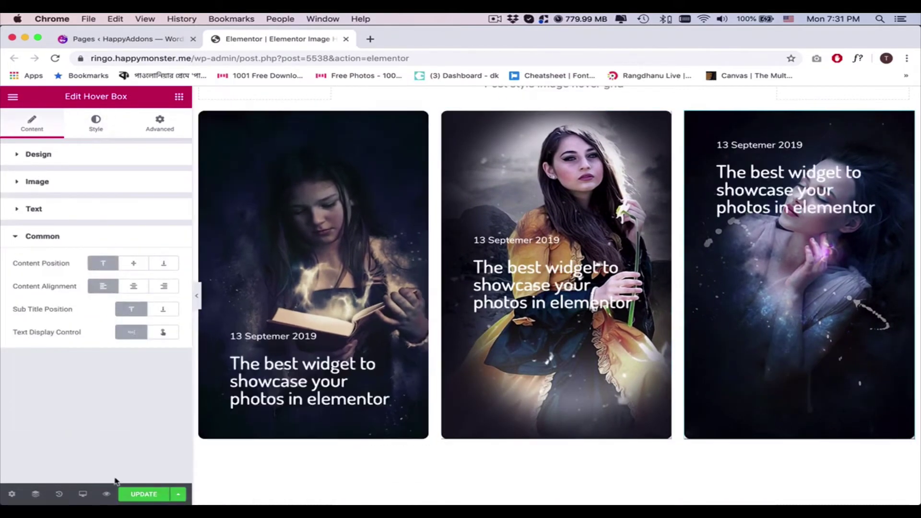
Hide the editor panel and scroll through hover Designs 2–7 down to the newsletter footer
key("super+p")
scroll(507, 341, "down", 5)
scroll(508, 336, "down", 8)
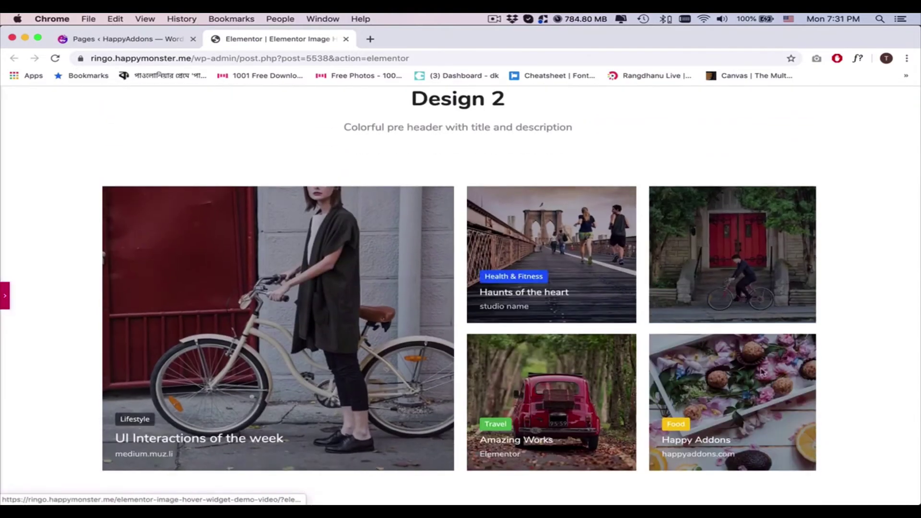
scroll(510, 310, "down", 8)
scroll(510, 310, "down", 4)
scroll(570, 242, "down", 5)
scroll(624, 259, "down", 4)
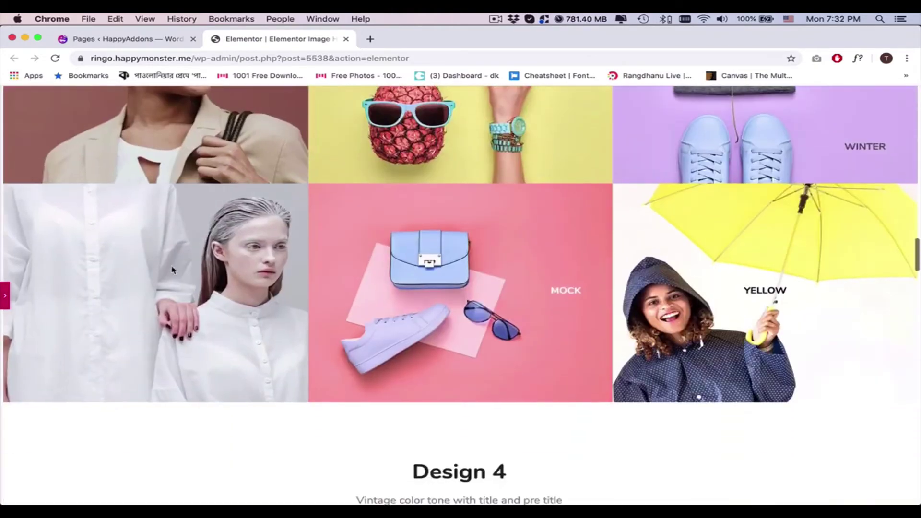
scroll(720, 279, "down", 7)
scroll(576, 263, "down", 3)
scroll(397, 236, "down", 5)
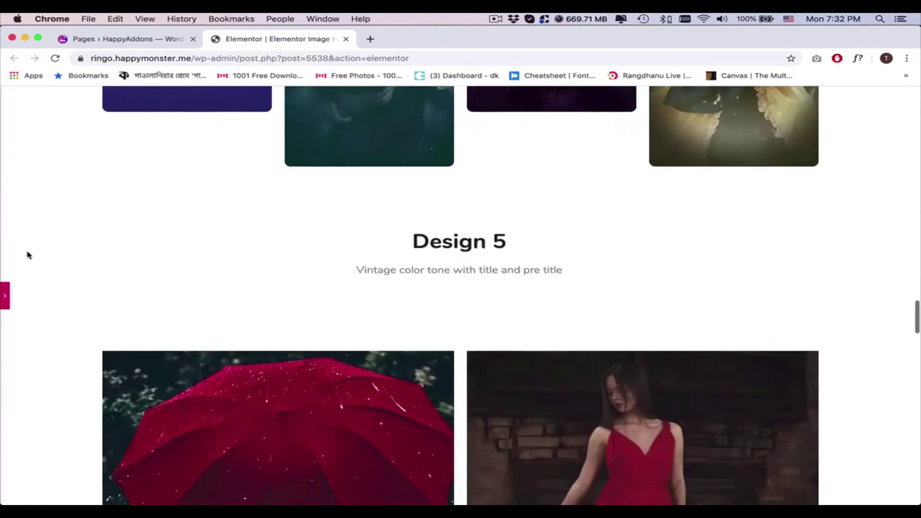
scroll(318, 258, "down", 5)
scroll(541, 281, "down", 5)
scroll(375, 216, "down", 4)
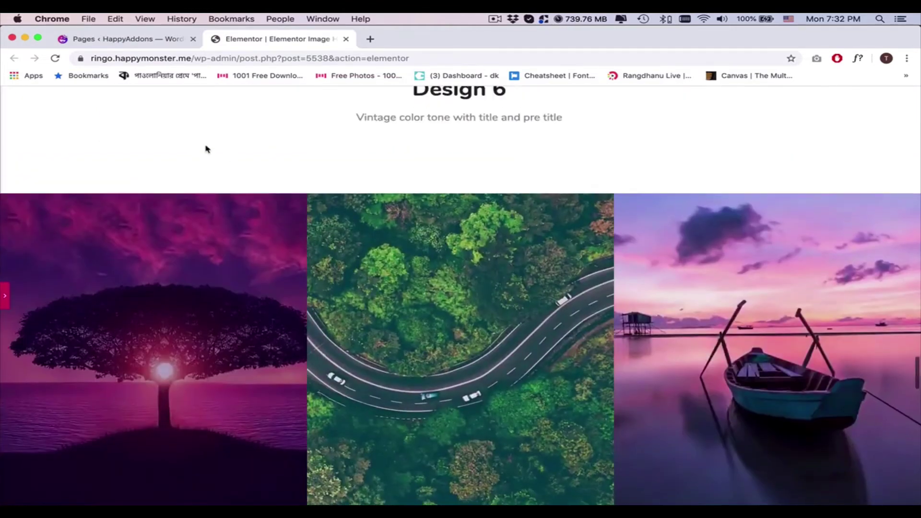
scroll(696, 186, "down", 7)
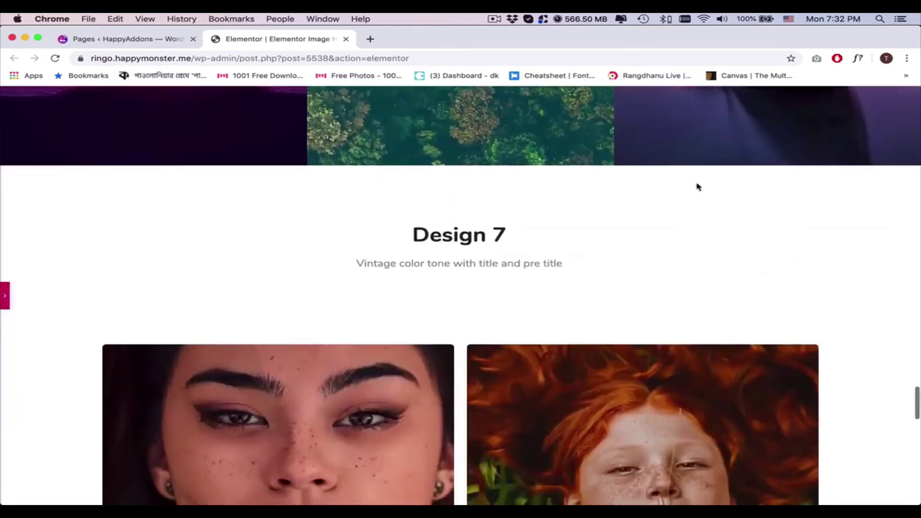
scroll(674, 171, "down", 6)
scroll(768, 192, "up", 2)
scroll(866, 205, "down", 5)
scroll(865, 205, "down", 3)
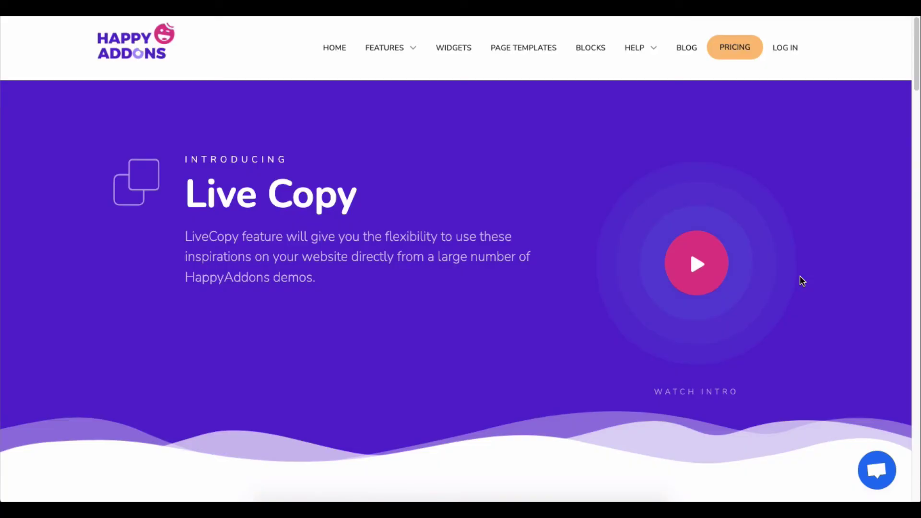
Scroll through the Happy Addons Live Copy page to review the feature
scroll(800, 276, "down", 4)
scroll(800, 277, "down", 8)
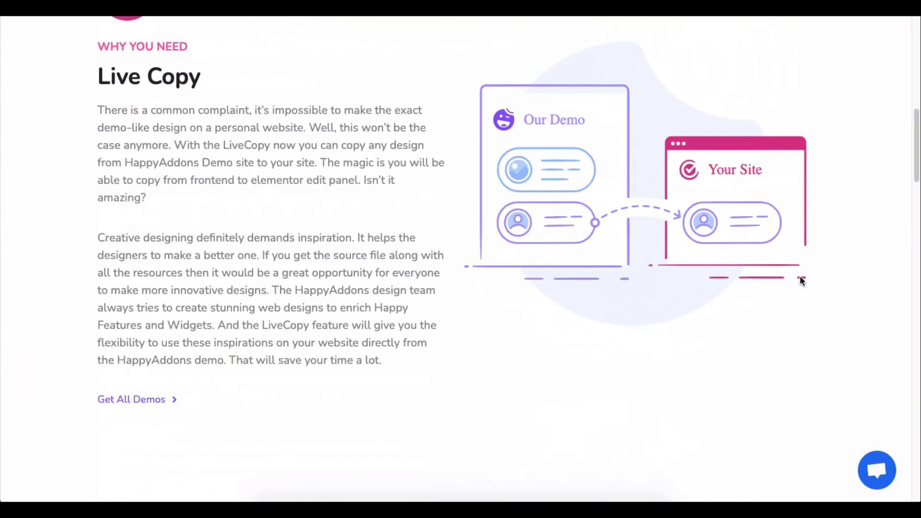
scroll(799, 277, "down", 8)
scroll(800, 277, "down", 8)
scroll(800, 277, "down", 4)
scroll(800, 277, "down", 3)
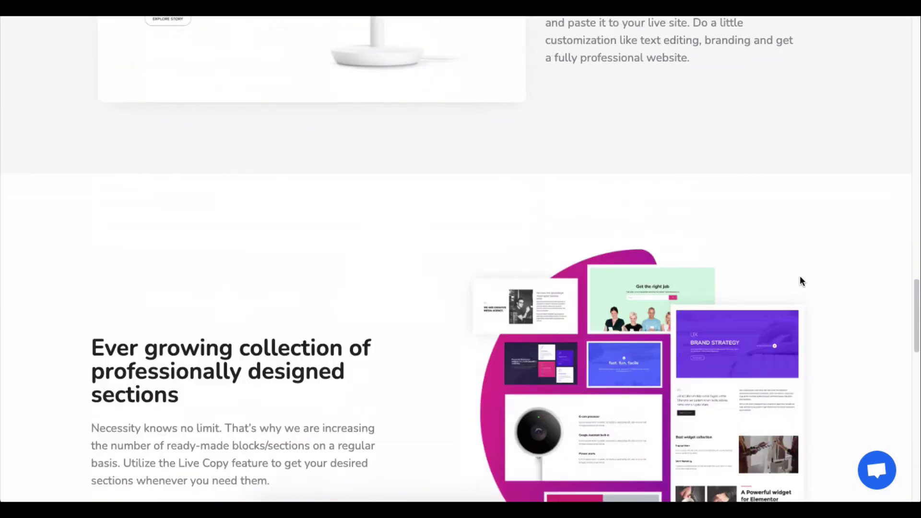
scroll(799, 277, "down", 3)
scroll(800, 281, "down", 2)
scroll(800, 281, "up", 10)
scroll(800, 281, "up", 5)
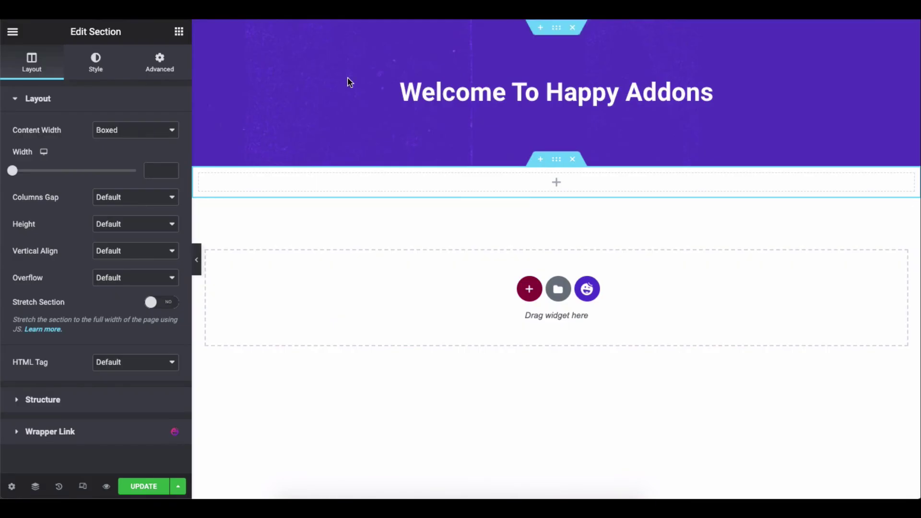
Live-paste the demo's tree, forest road and boat hover row into the empty column
right_click(399, 179)
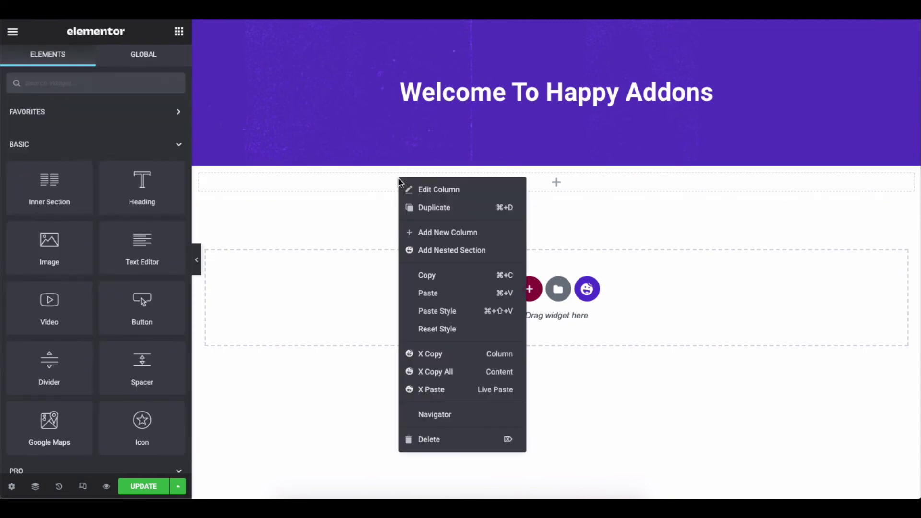
left_click(434, 384)
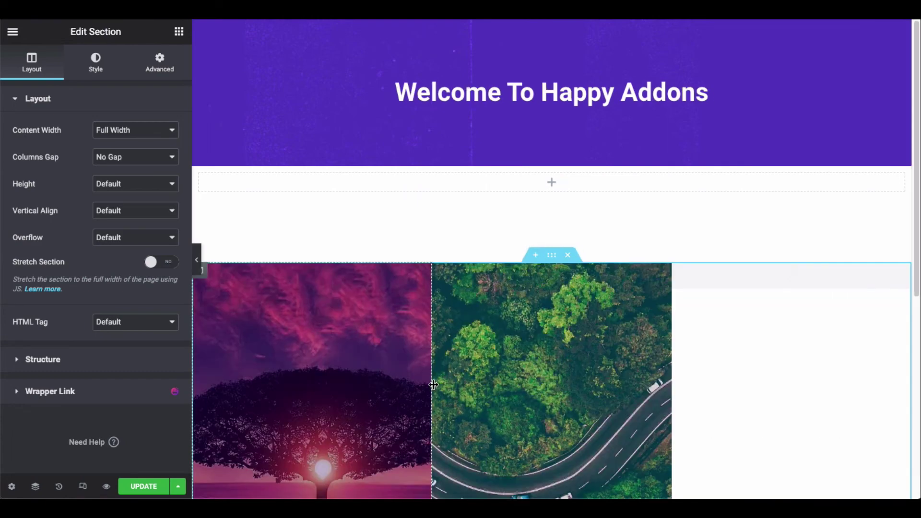
scroll(433, 384, "down", 5)
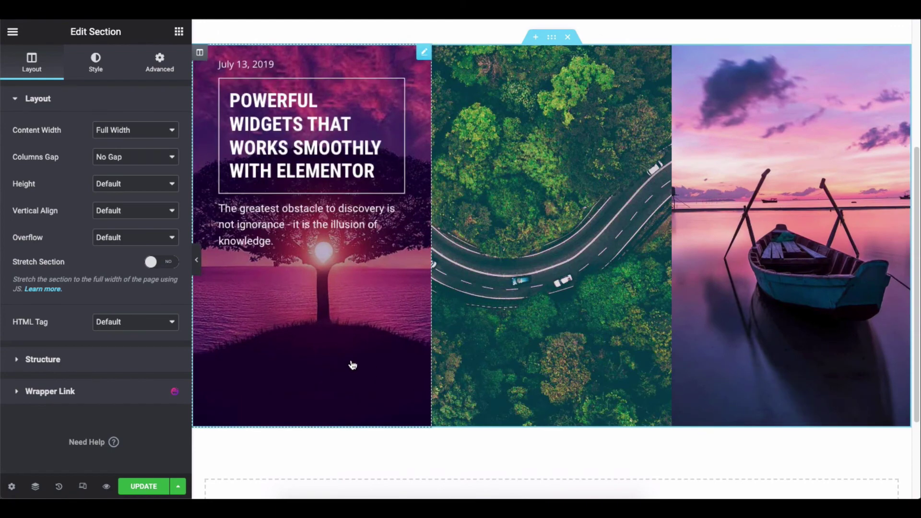